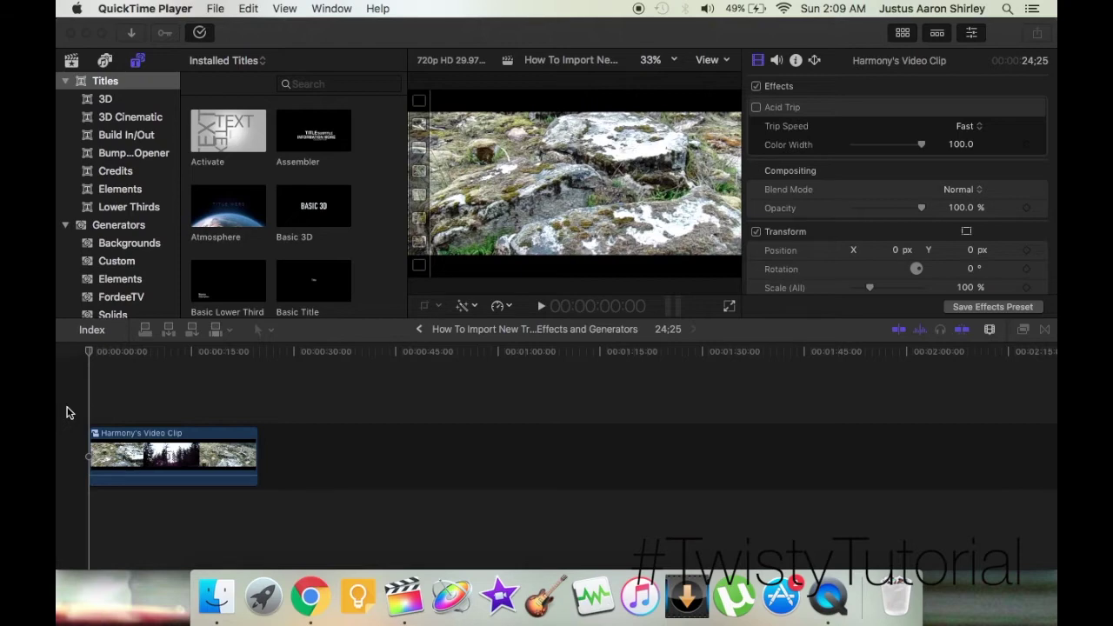
# Bring Chrome forward, browse the FCPXFREE.com home page, then view the Fordee TV downloads page
pyautogui.click(310, 597)
pyautogui.scroll(6, 155, 377)
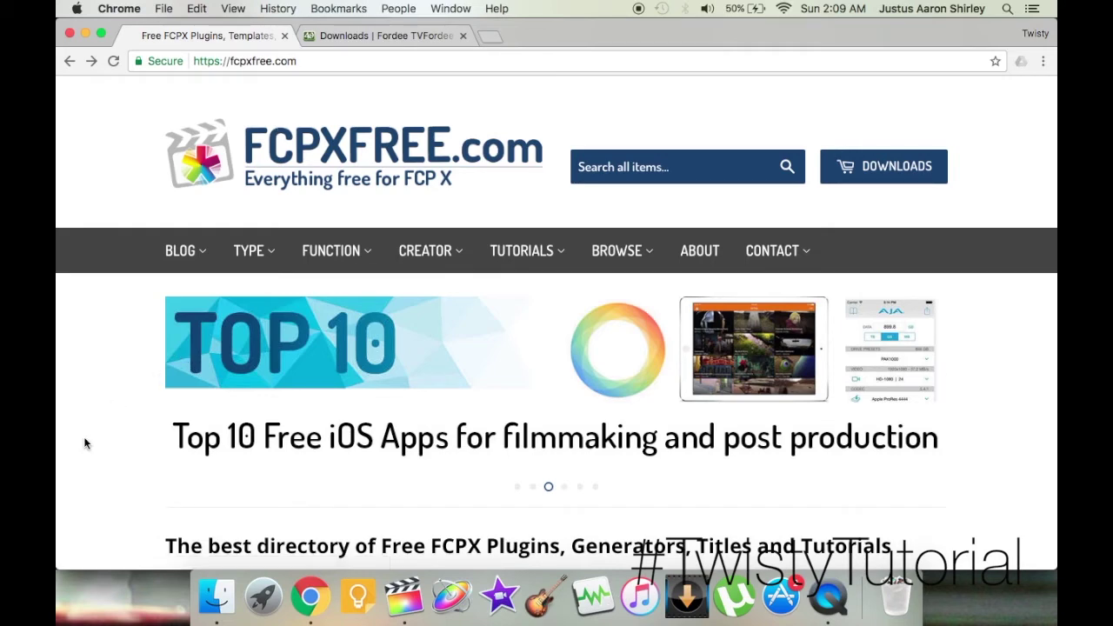
pyautogui.scroll(-5, 83, 441)
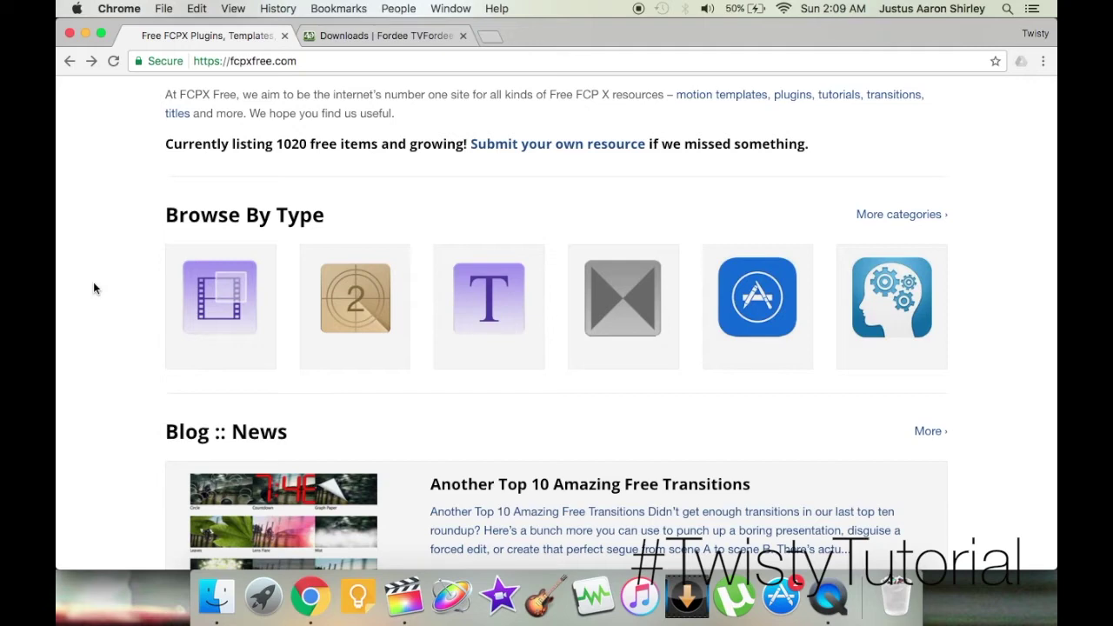
pyautogui.click(365, 35)
pyautogui.scroll(-1, 162, 159)
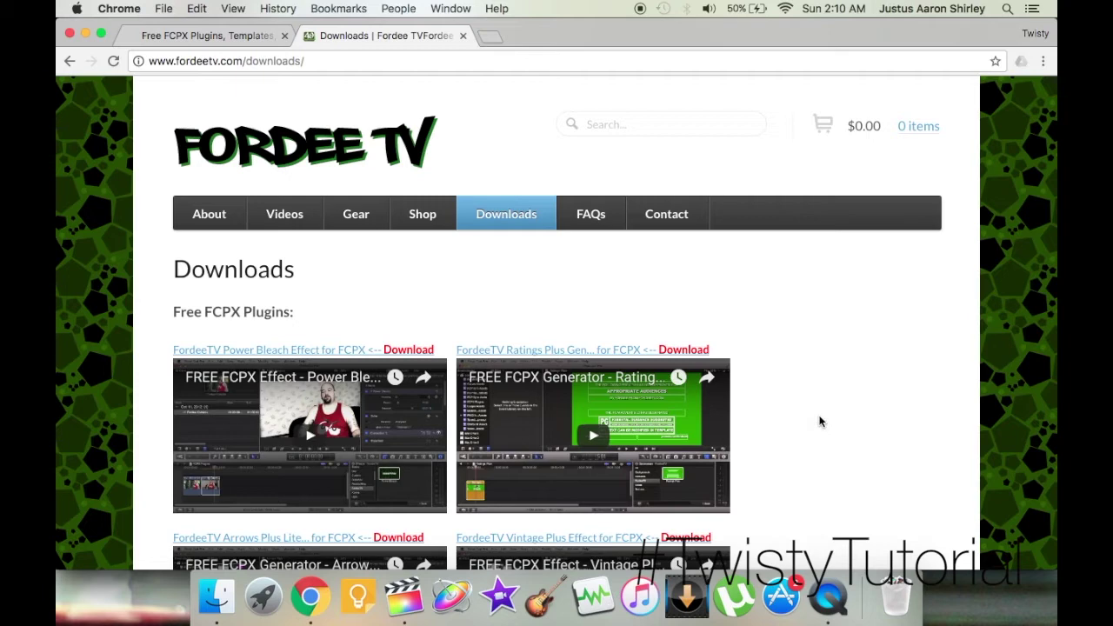
# Return to the FCPXFREE.com tab, briefly check Final Cut Pro, then bring Chrome back
pyautogui.scroll(-3, 819, 421)
pyautogui.scroll(3, 820, 422)
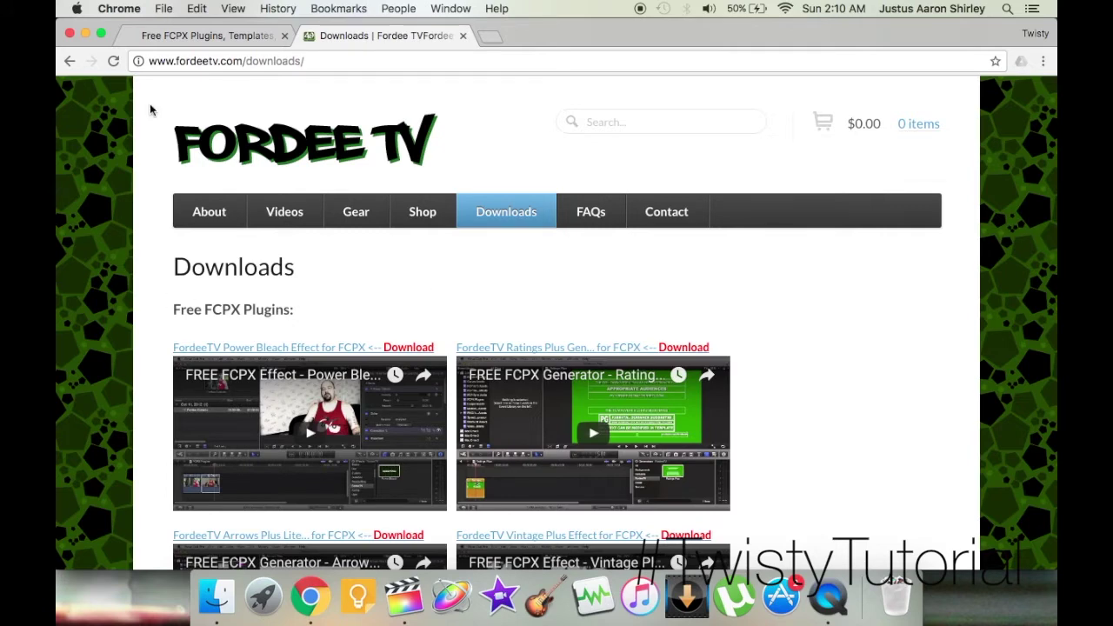
pyautogui.click(222, 35)
pyautogui.scroll(5, 89, 174)
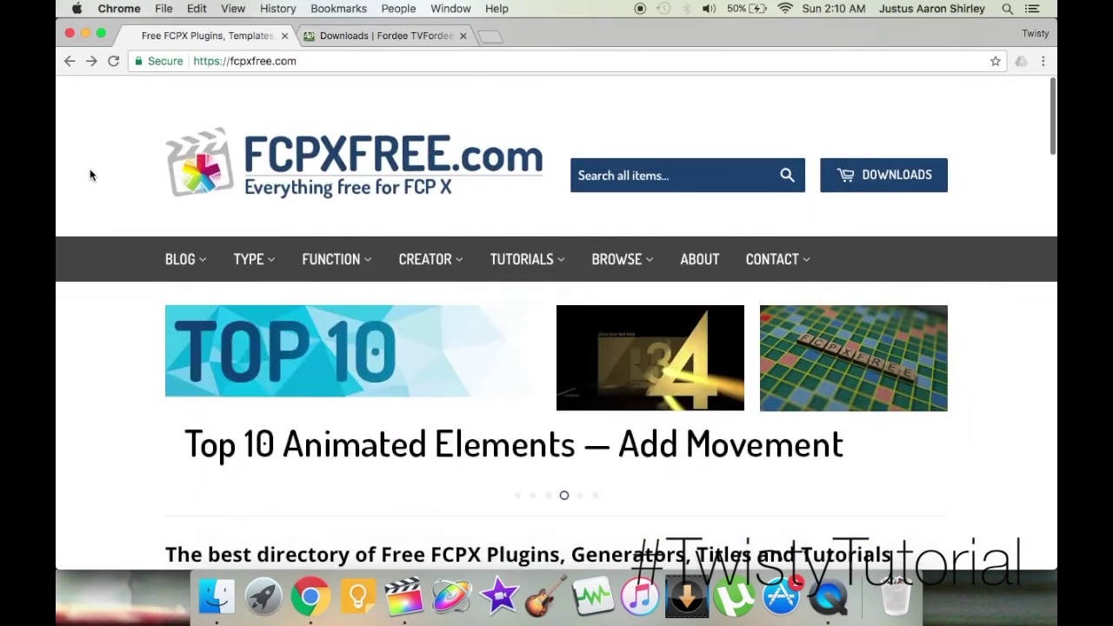
pyautogui.scroll(-5, 84, 450)
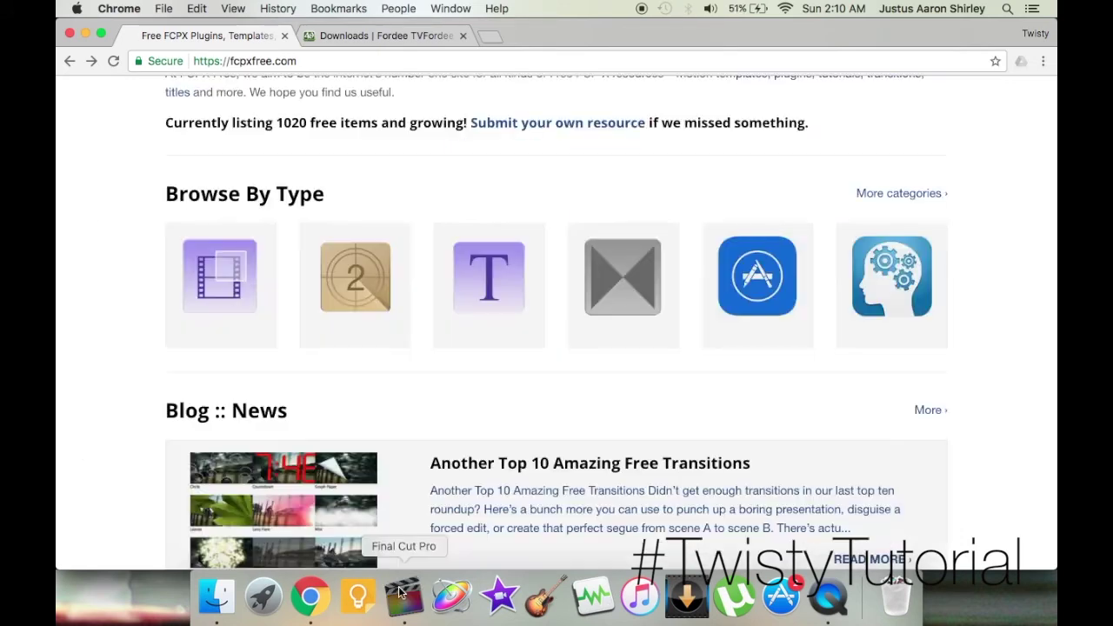
pyautogui.click(403, 596)
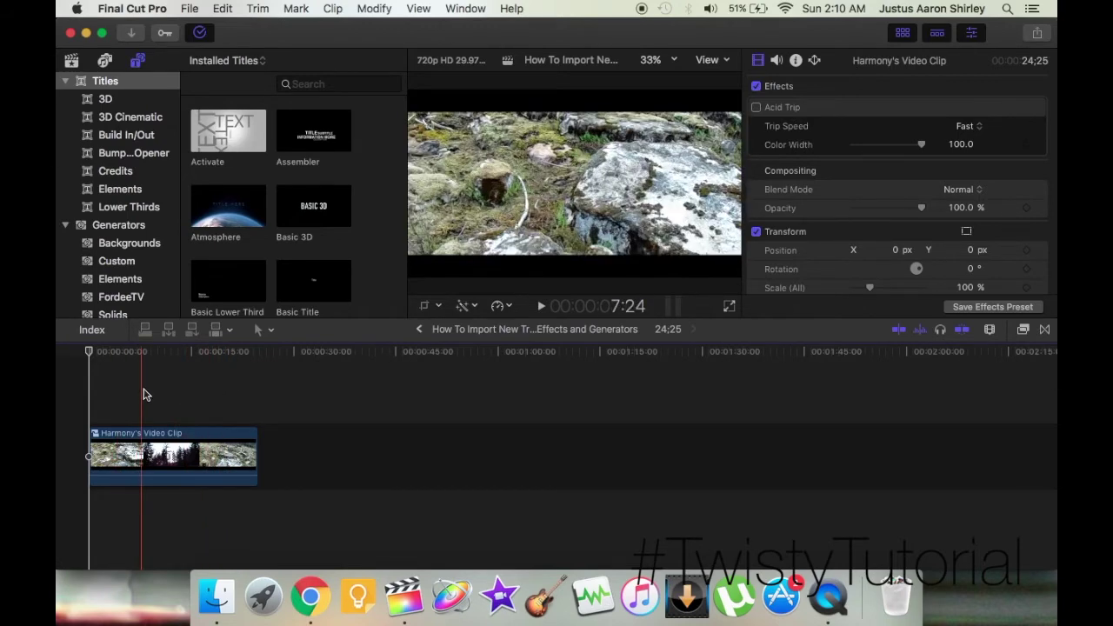
pyautogui.click(309, 596)
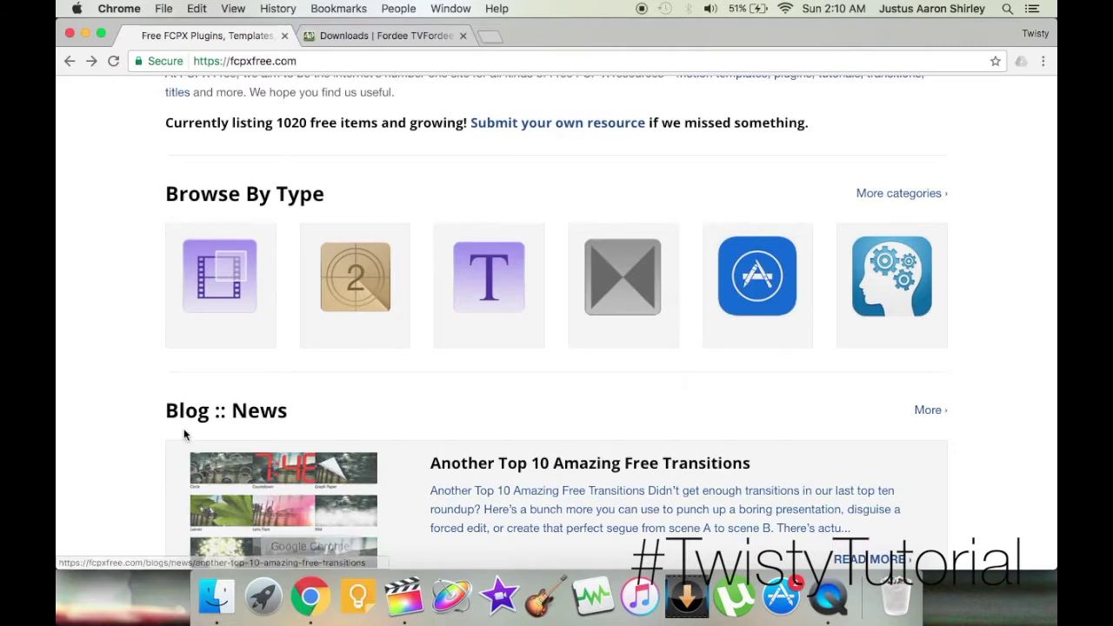
# Open FCPXFREE.com's free effects collection and scroll down to the Better Lightrays row
pyautogui.click(244, 275)
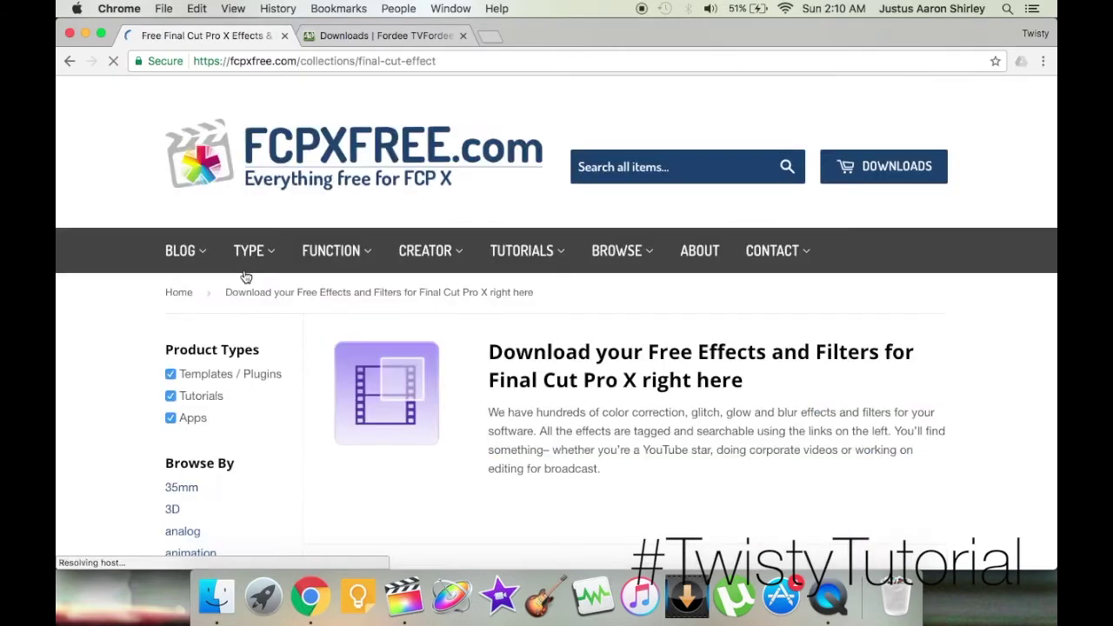
pyautogui.scroll(-4, 130, 340)
pyautogui.scroll(-6, 145, 353)
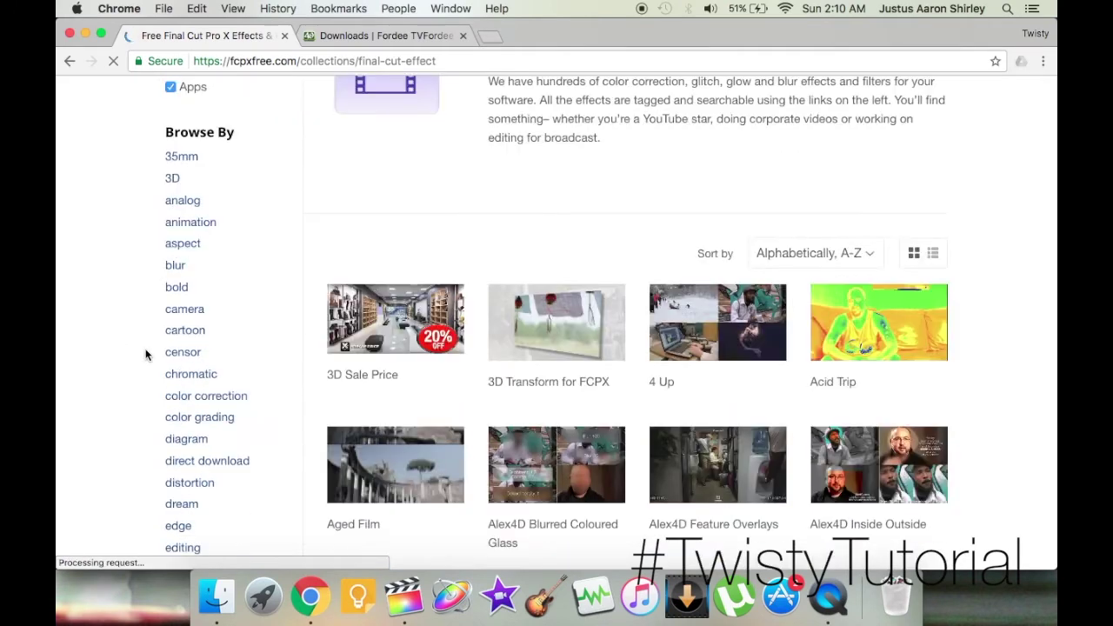
pyautogui.scroll(-5, 1020, 316)
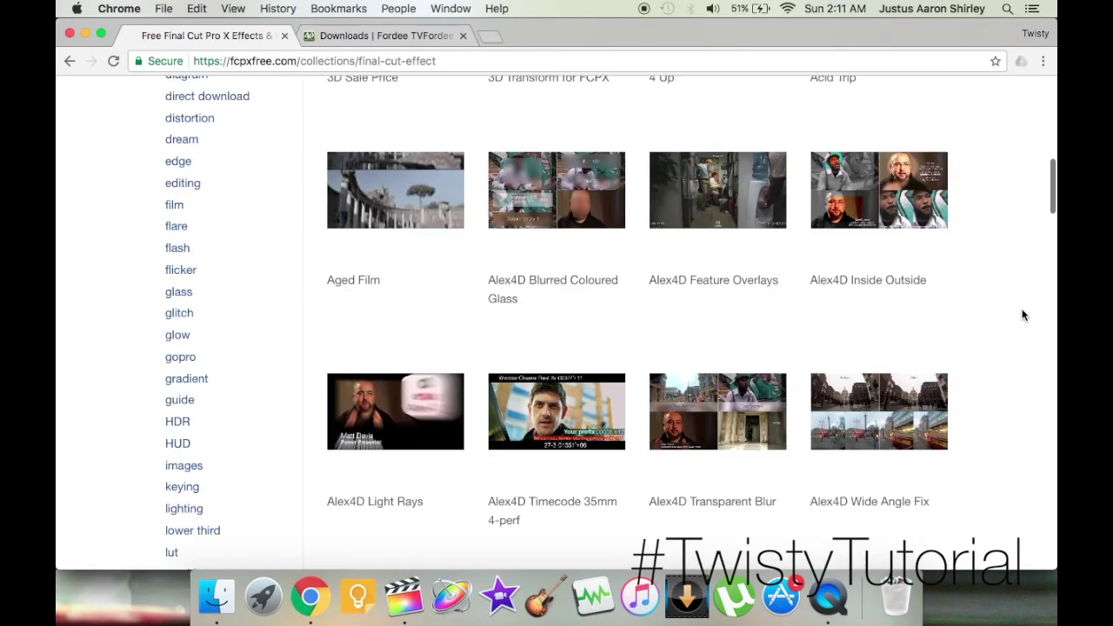
pyautogui.scroll(-4, 1022, 316)
pyautogui.scroll(9, 857, 303)
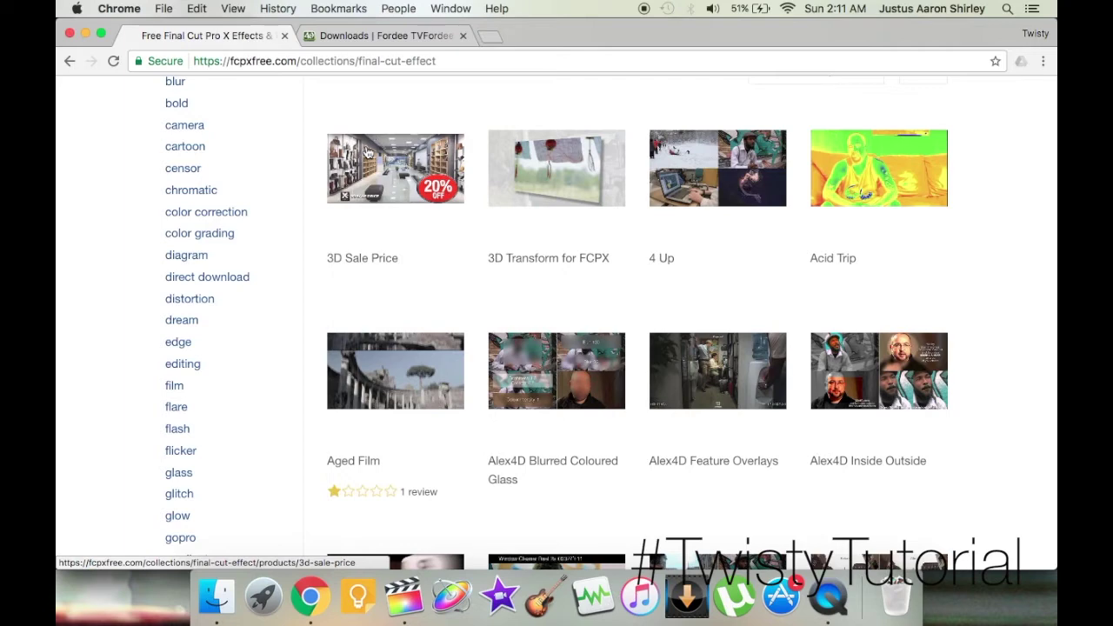
pyautogui.scroll(-8, 990, 351)
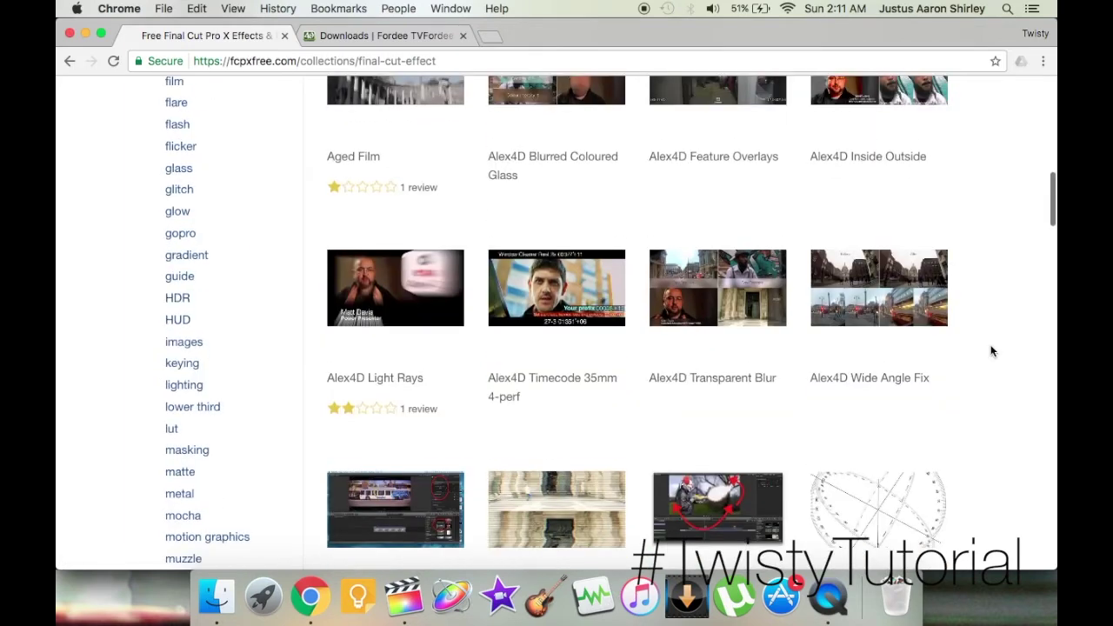
pyautogui.scroll(-10, 991, 351)
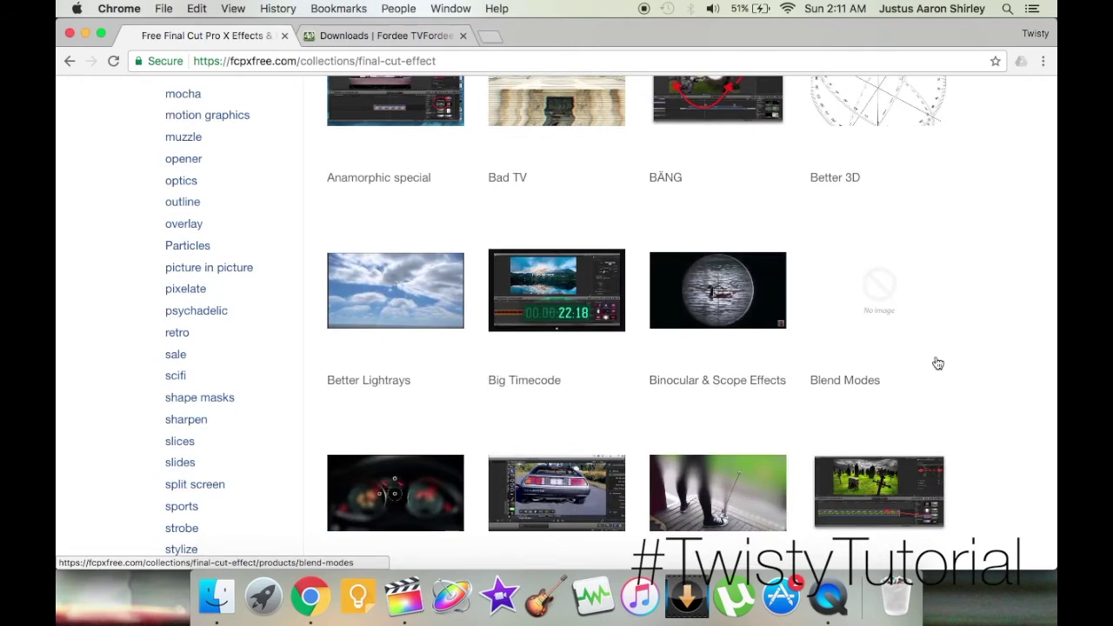
# Open the Better Lightrays product page and follow its full details and download link
pyautogui.click(401, 303)
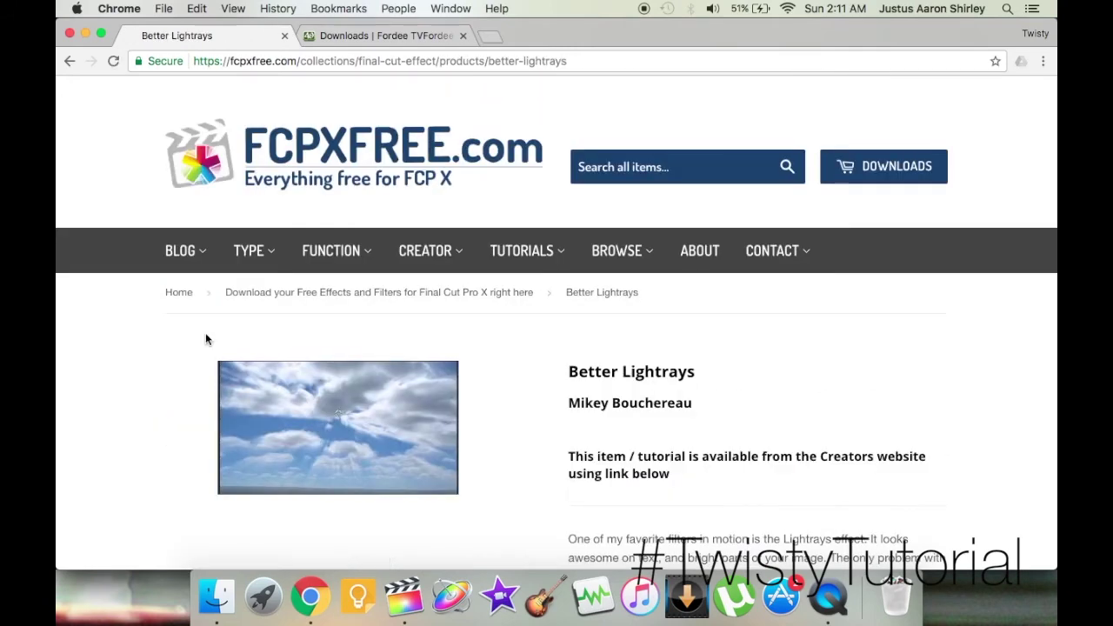
pyautogui.scroll(-5, 206, 339)
pyautogui.scroll(5, 774, 331)
pyautogui.scroll(-10, 775, 330)
pyautogui.scroll(4, 778, 330)
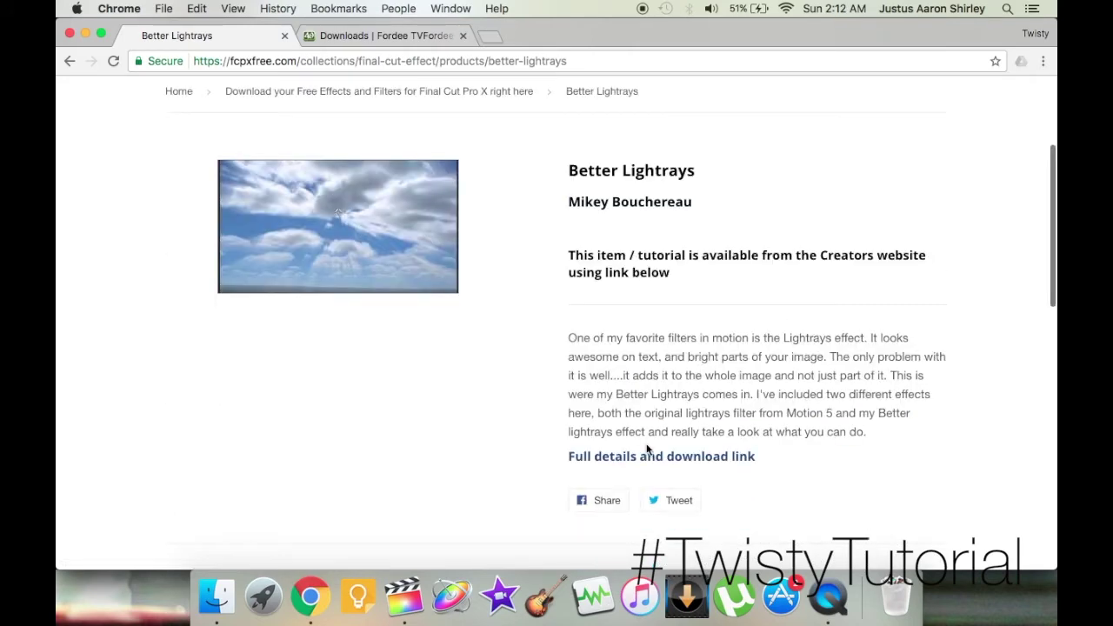
pyautogui.scroll(-1, 809, 321)
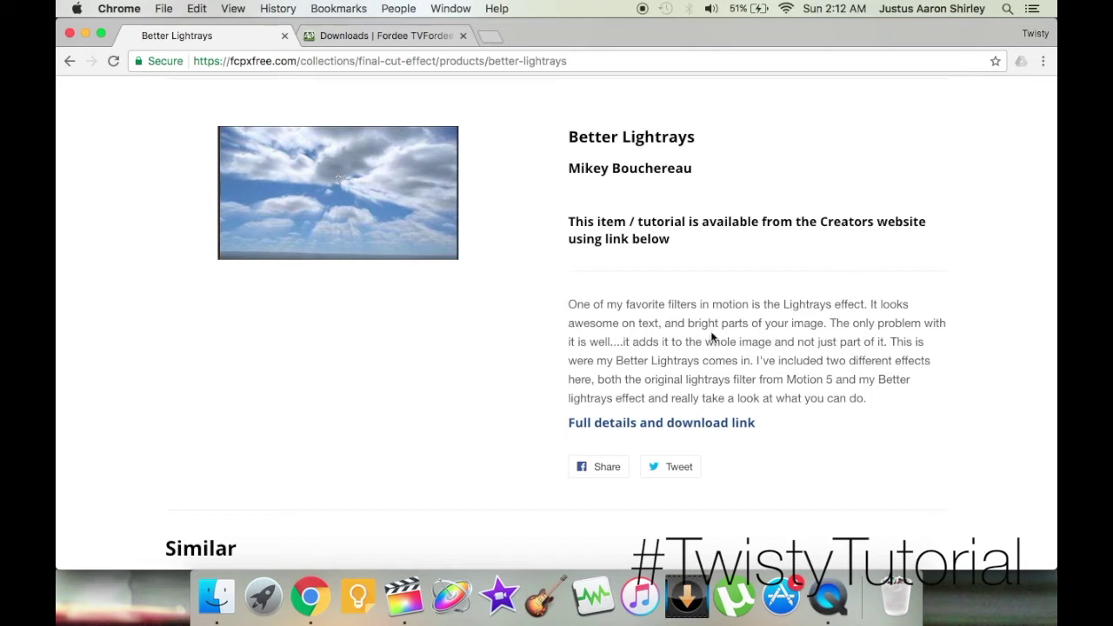
pyautogui.click(649, 435)
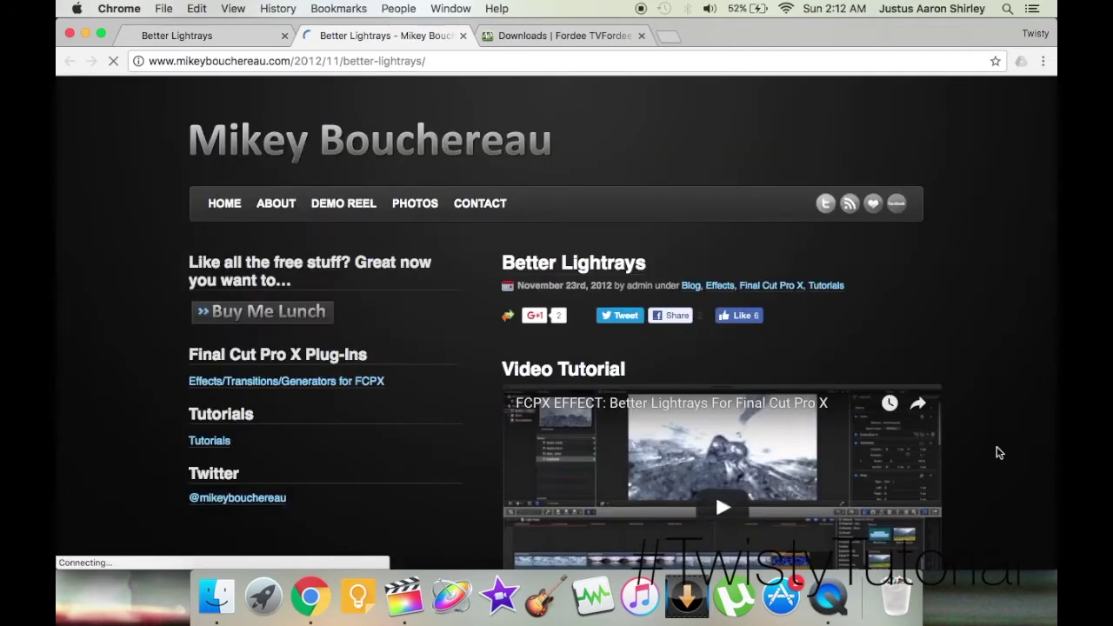
# Download the Better Lightrays installer zip (1.1 MB) and view it in Finder's Downloads folder
pyautogui.scroll(-3, 998, 452)
pyautogui.scroll(2, 998, 452)
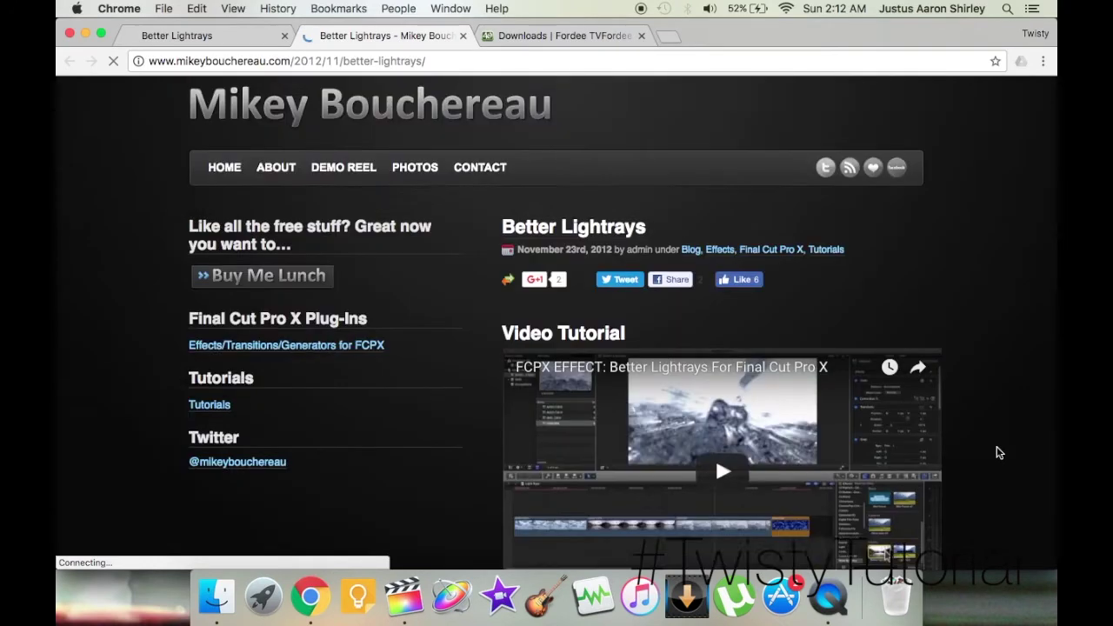
pyautogui.scroll(1, 998, 452)
pyautogui.scroll(-10, 998, 452)
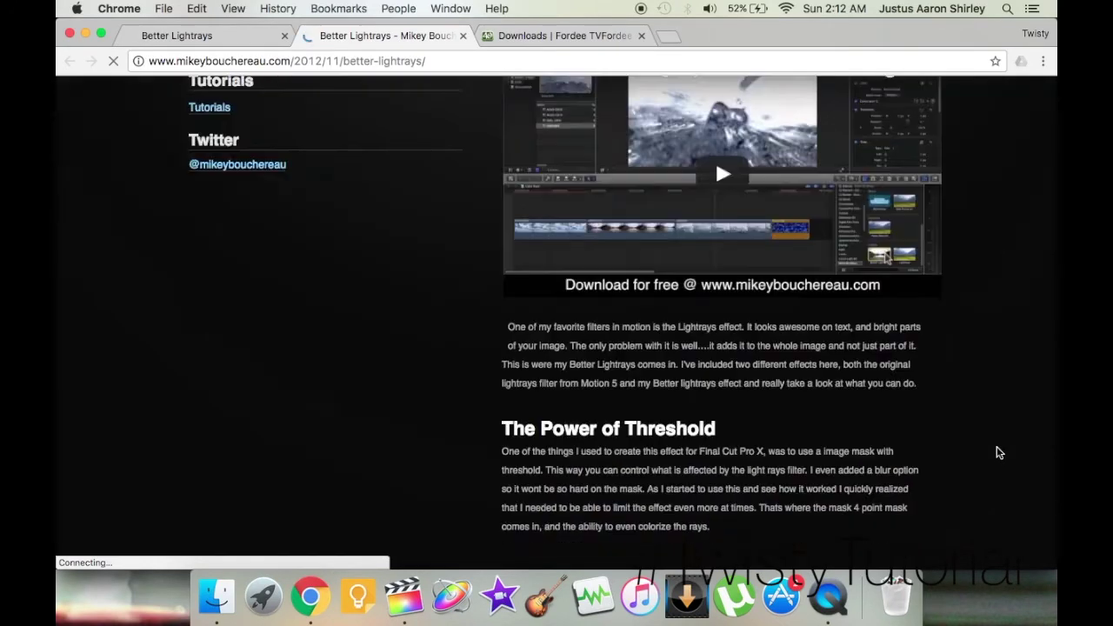
pyautogui.scroll(4, 997, 452)
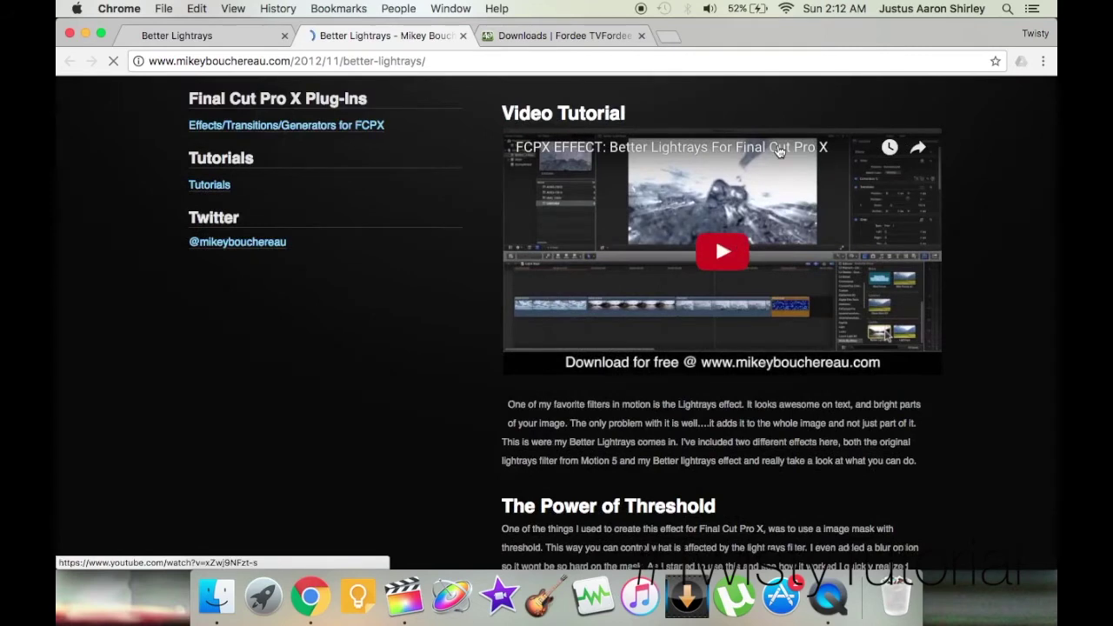
pyautogui.scroll(-10, 1021, 436)
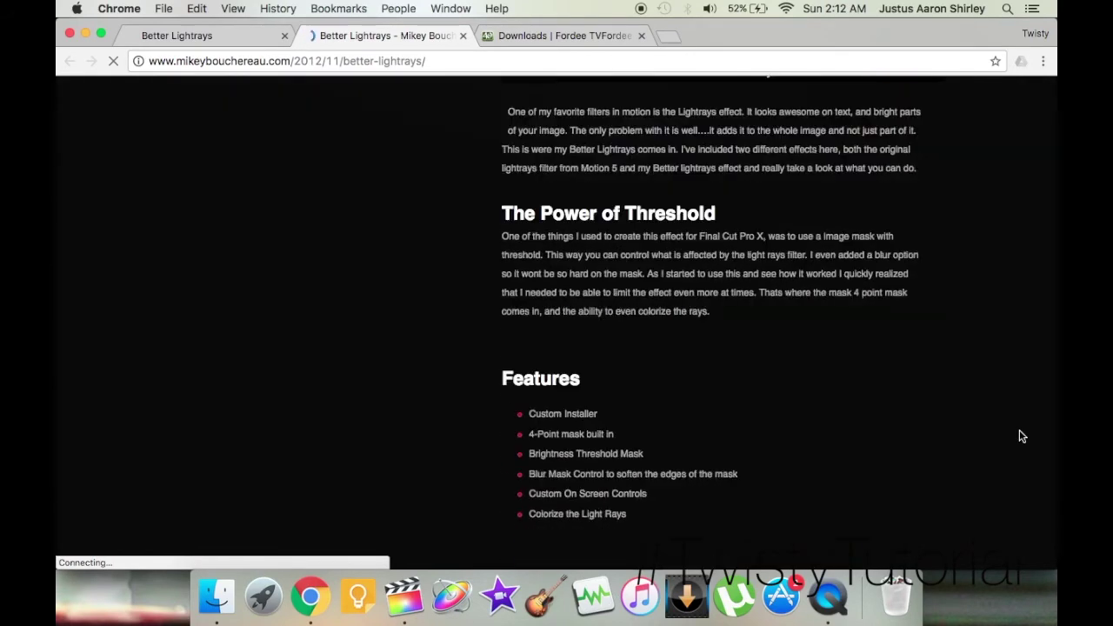
pyautogui.scroll(-7, 1017, 447)
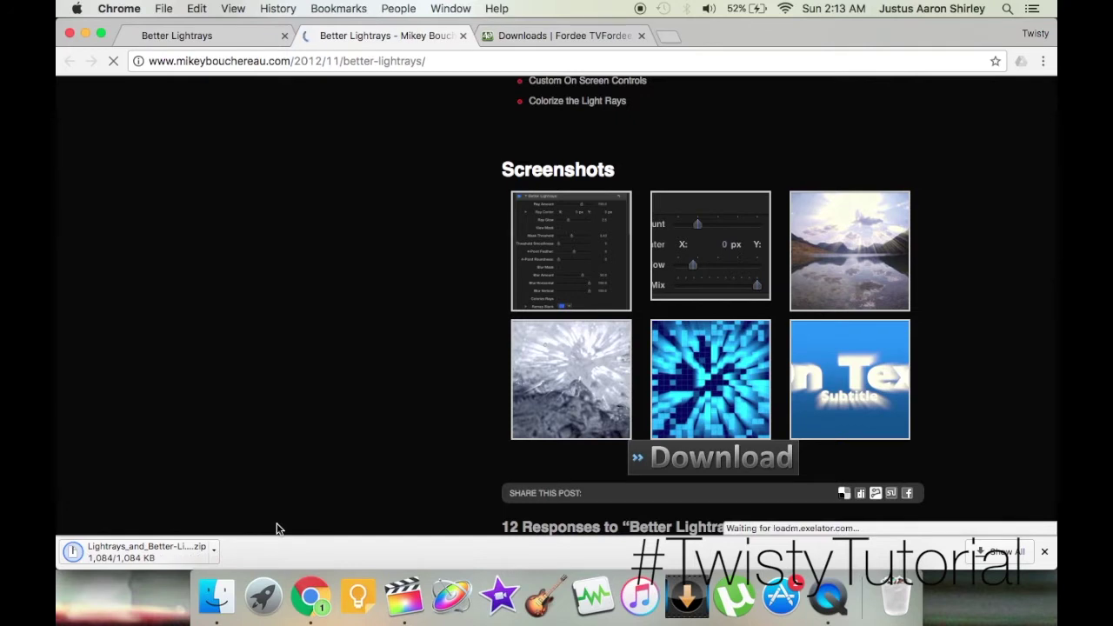
pyautogui.click(217, 619)
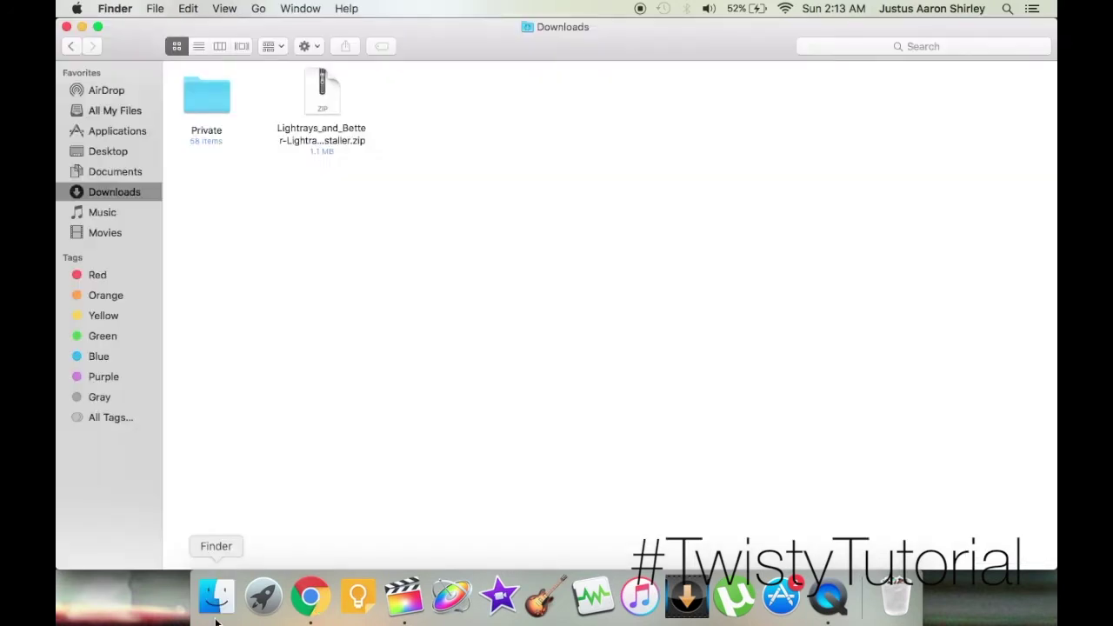
# Unzip the Lightrays download and place the extracted installer beside the zip
pyautogui.click(331, 103)
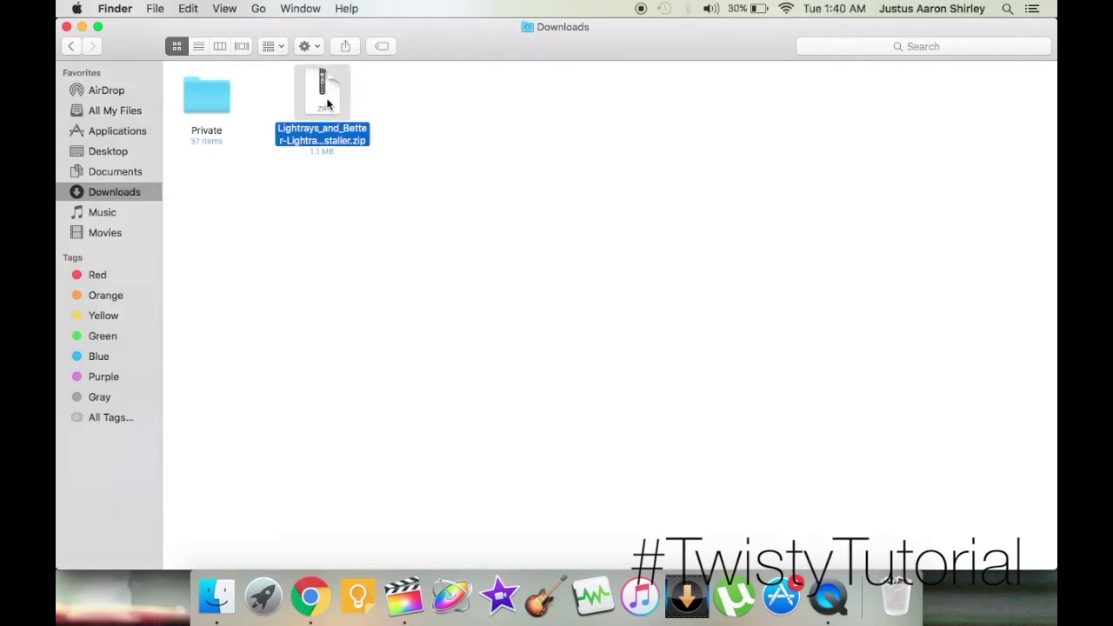
pyautogui.doubleClick(327, 104)
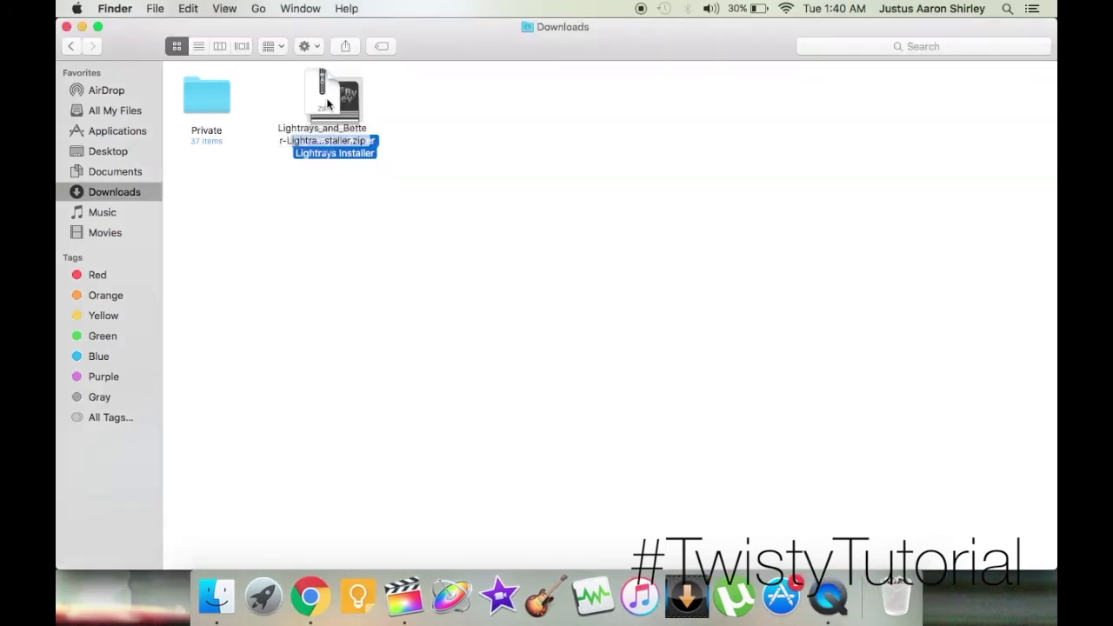
pyautogui.moveTo(330, 103); pyautogui.dragTo(433, 104)
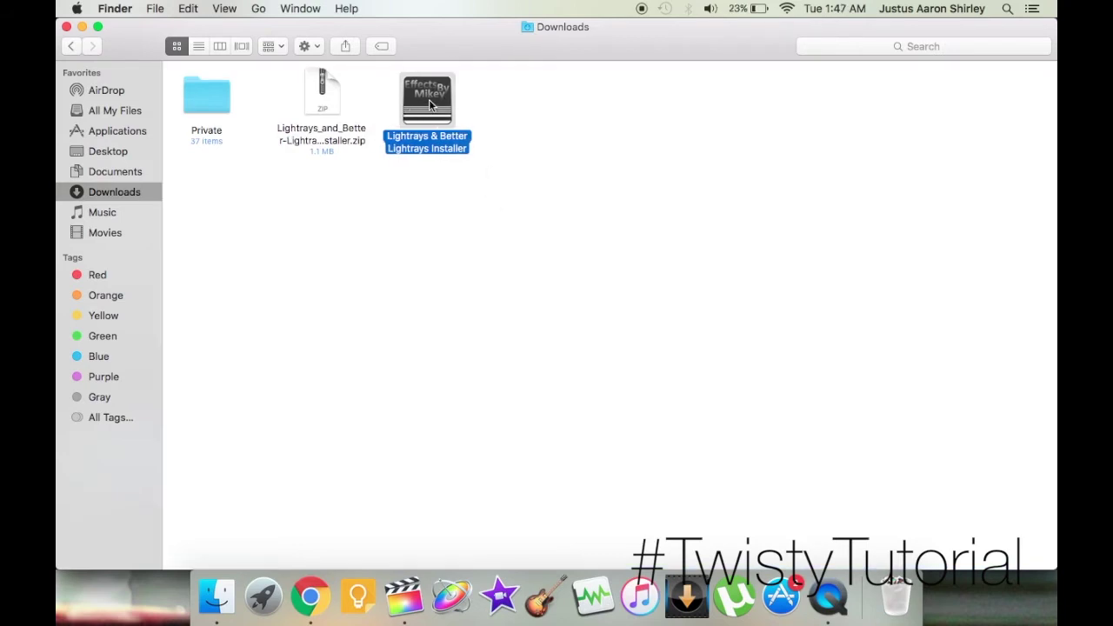
# Run the Lightrays & Better Lightrays Installer, accepting the license and completing the installation
pyautogui.doubleClick(428, 102)
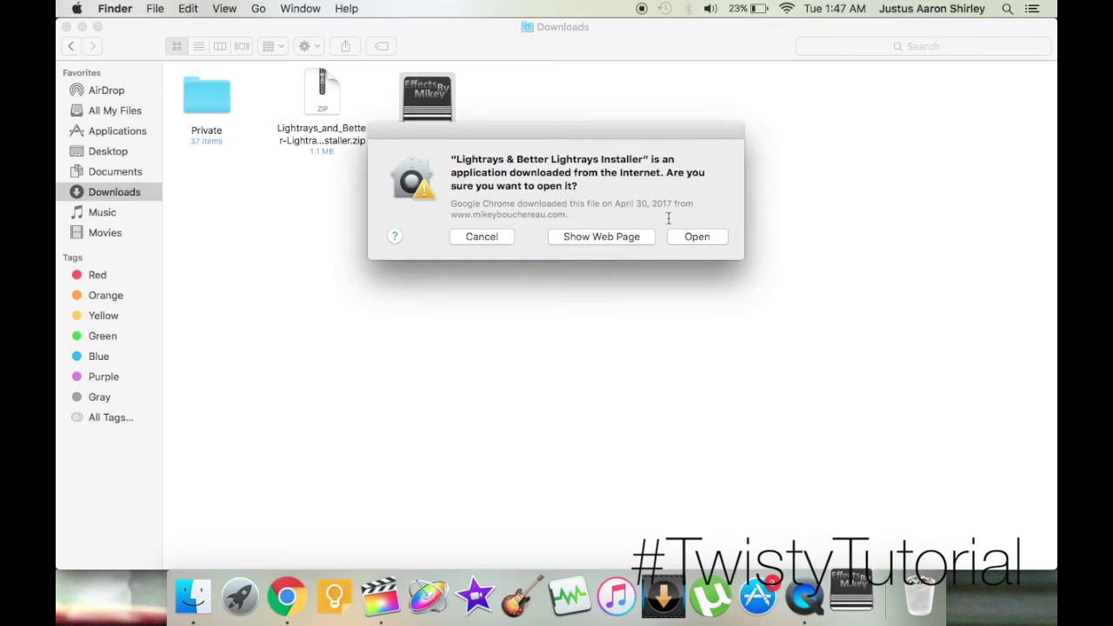
pyautogui.click(703, 235)
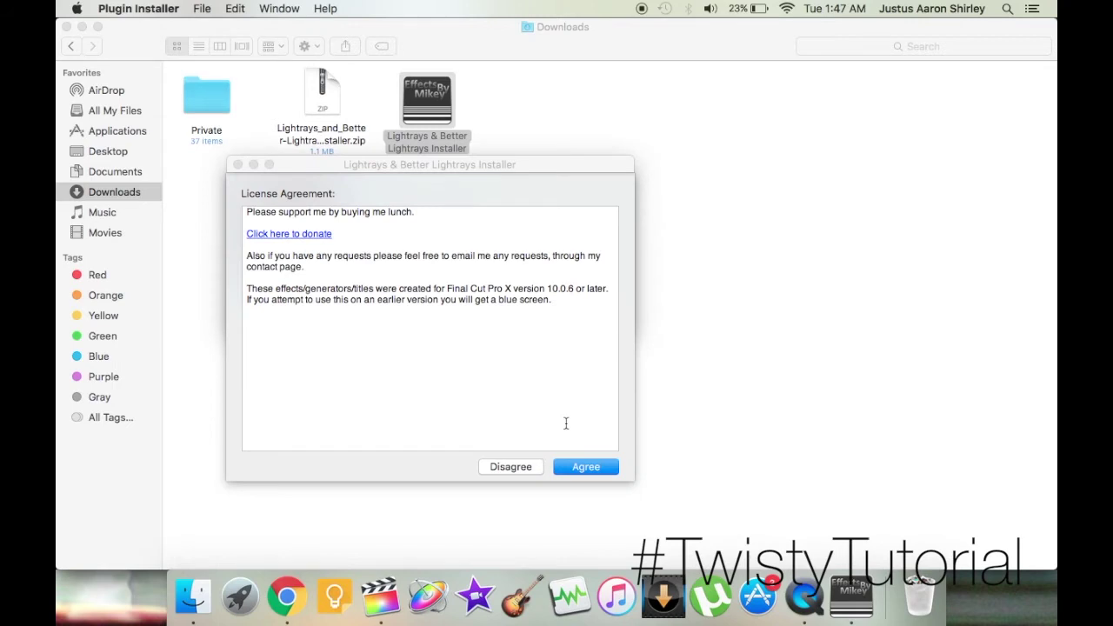
pyautogui.click(587, 468)
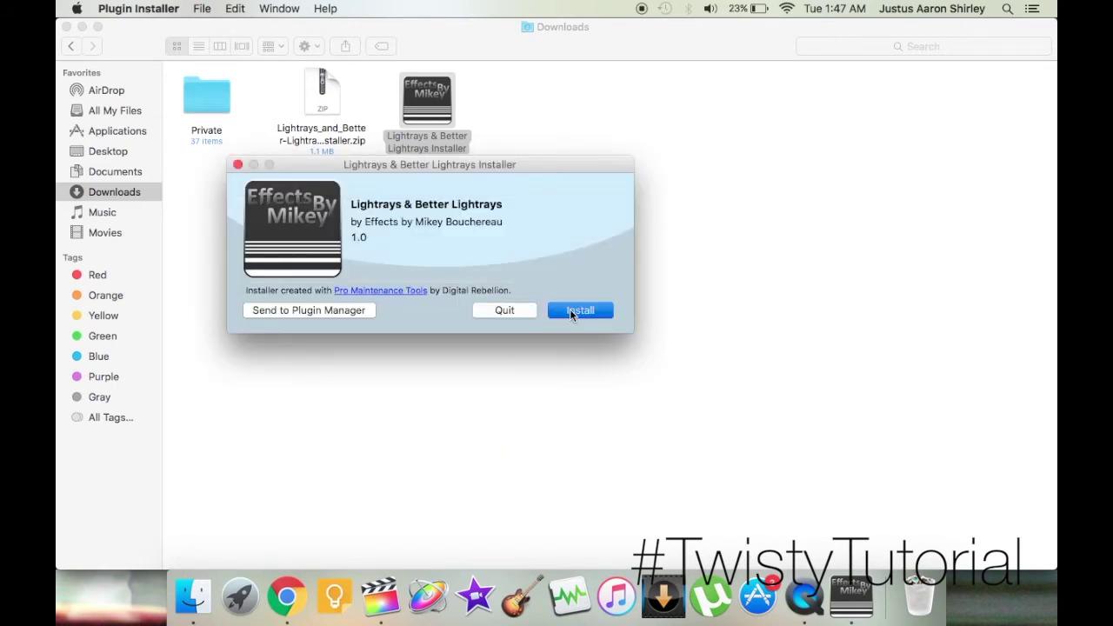
pyautogui.click(571, 310)
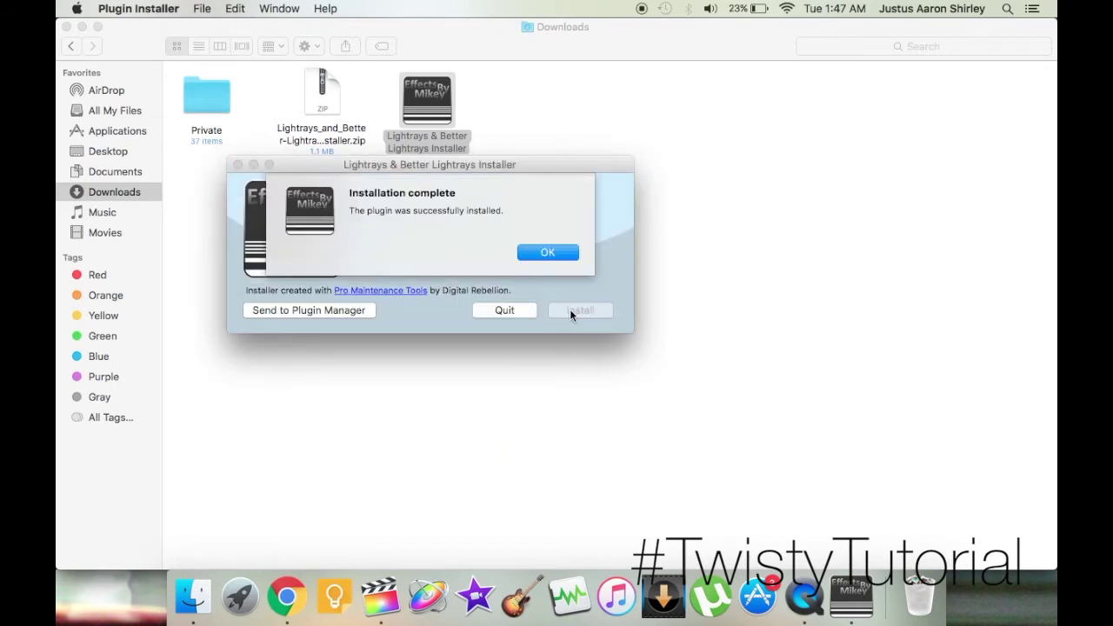
pyautogui.click(554, 250)
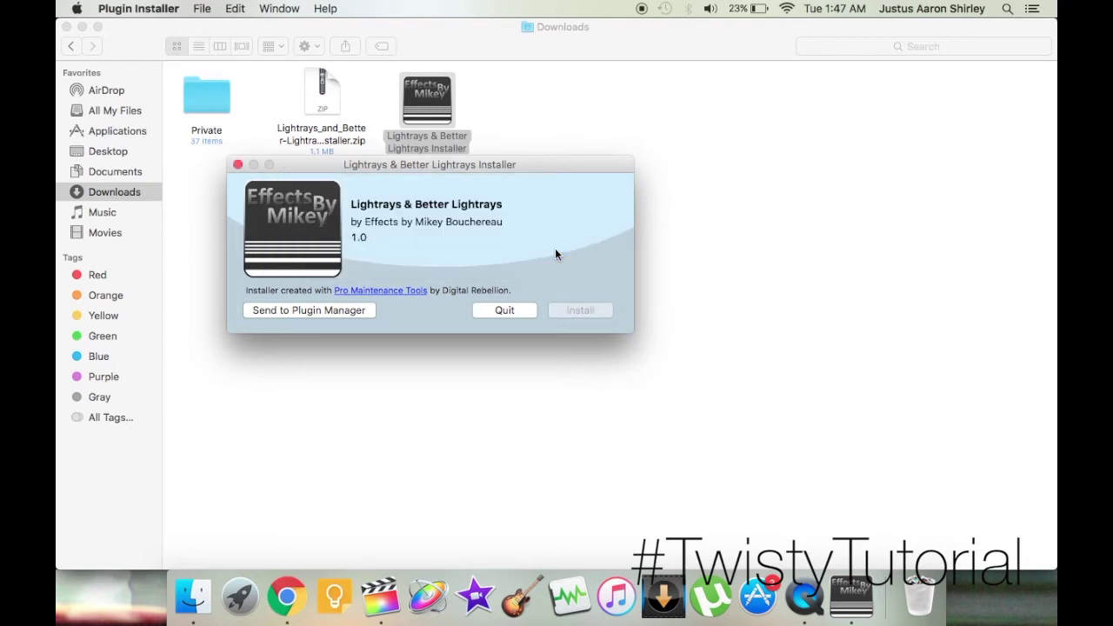
pyautogui.click(237, 165)
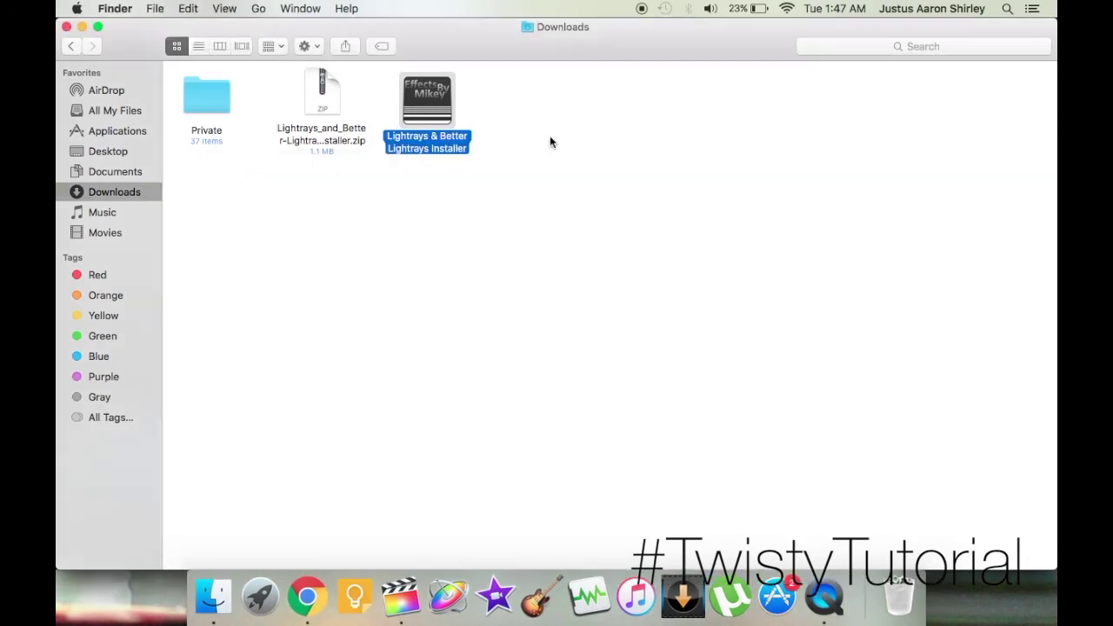
# Move the Lightrays zip and its installer to the Trash
pyautogui.moveTo(549, 136); pyautogui.dragTo(336, 103)
pyautogui.rightClick(313, 97)
pyautogui.click(380, 169)
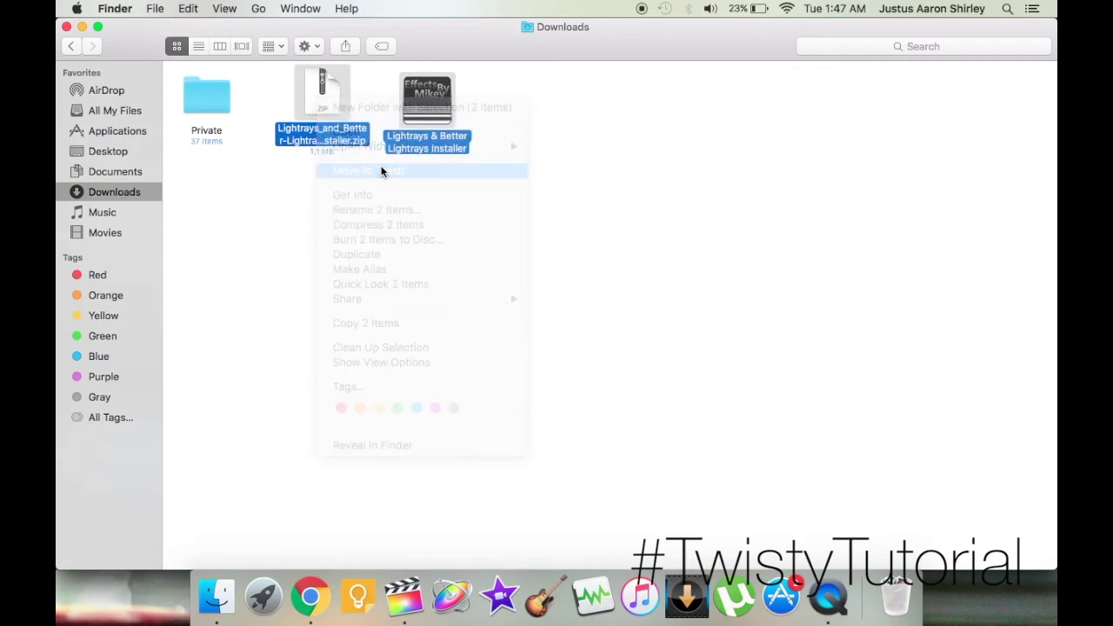
pyautogui.click(410, 617)
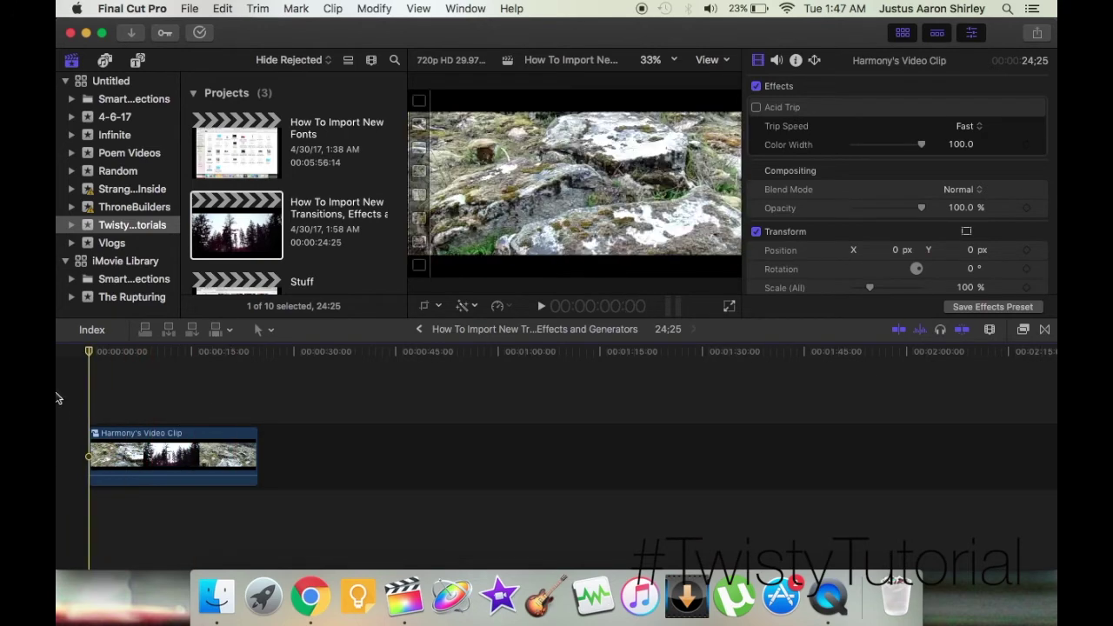
# Test Made By Mikey's Lightrays effect on Harmony's Video Clip, then remove it and hide Effects
pyautogui.click(1025, 331)
pyautogui.scroll(-6, 791, 464)
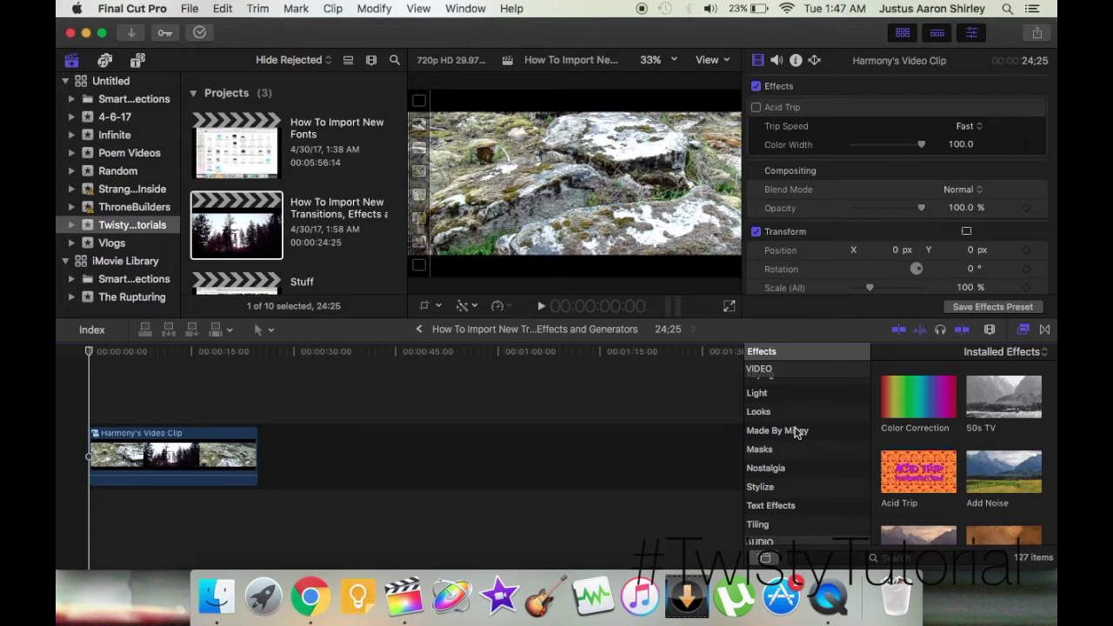
pyautogui.click(797, 432)
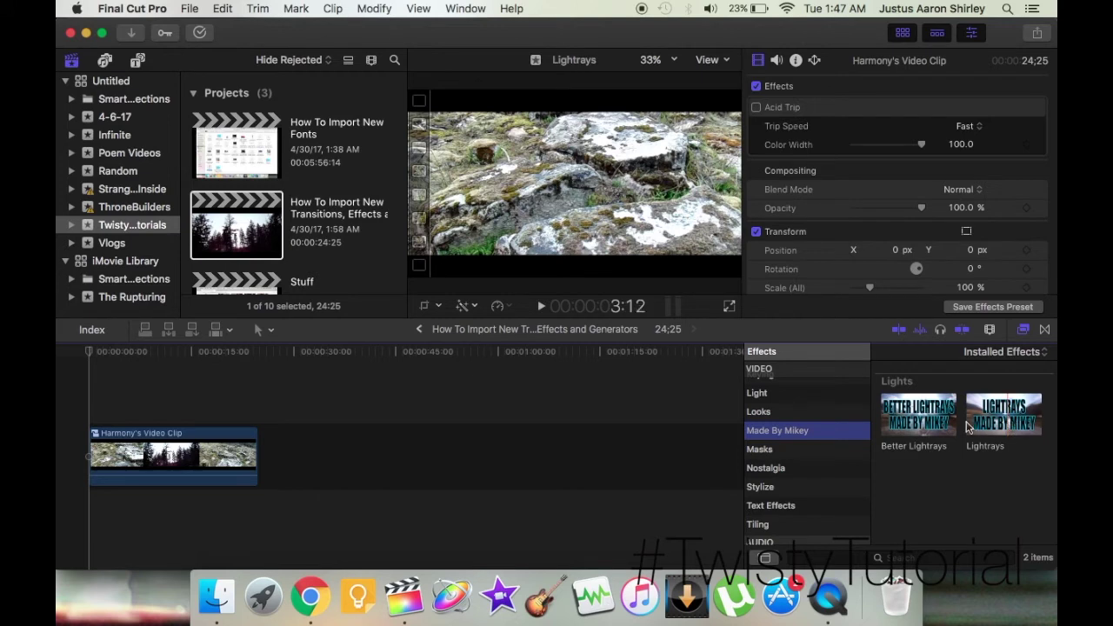
pyautogui.moveTo(782, 388); pyautogui.dragTo(161, 472)
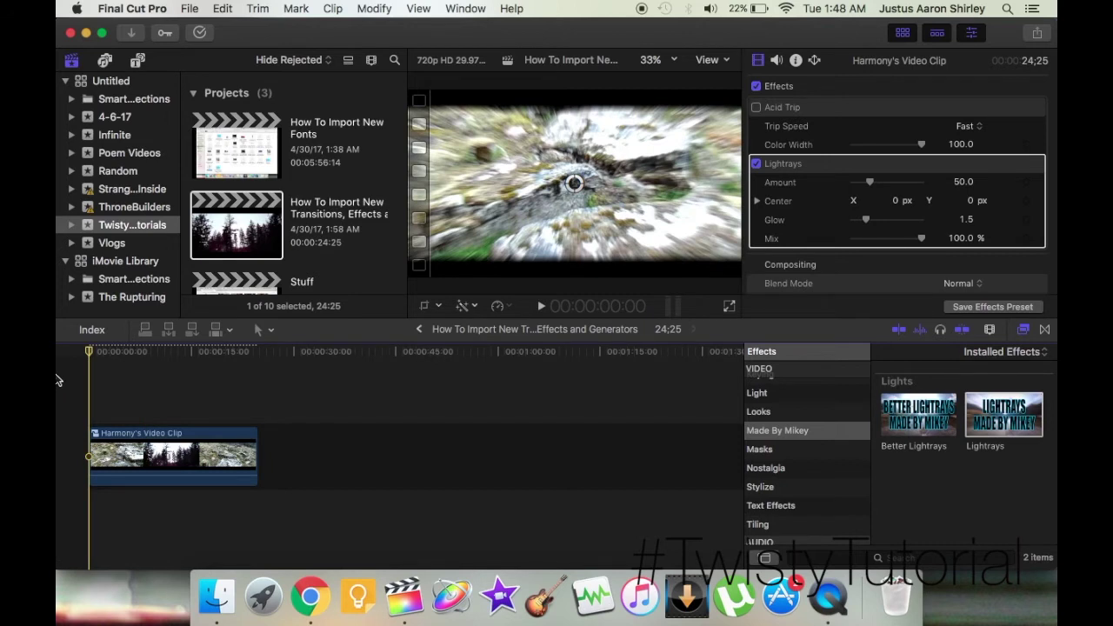
pyautogui.press('BackSpace')
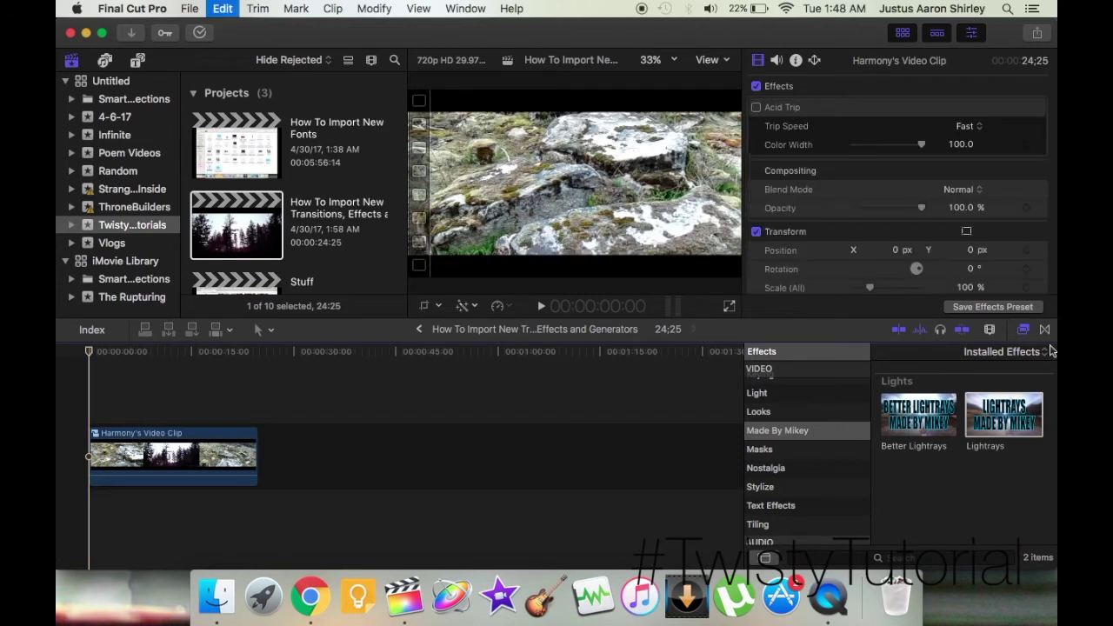
pyautogui.press('super+5')
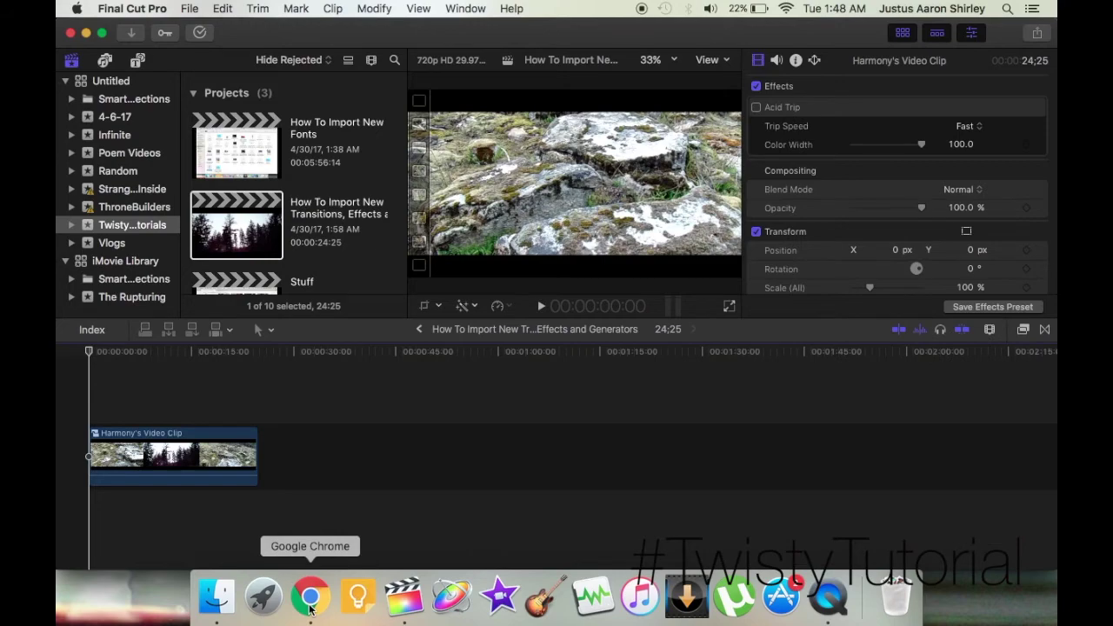
# Download the FordeeTV Power Bleach zip (2.1 MB) from Fordee TV and view it in Downloads
pyautogui.click(310, 600)
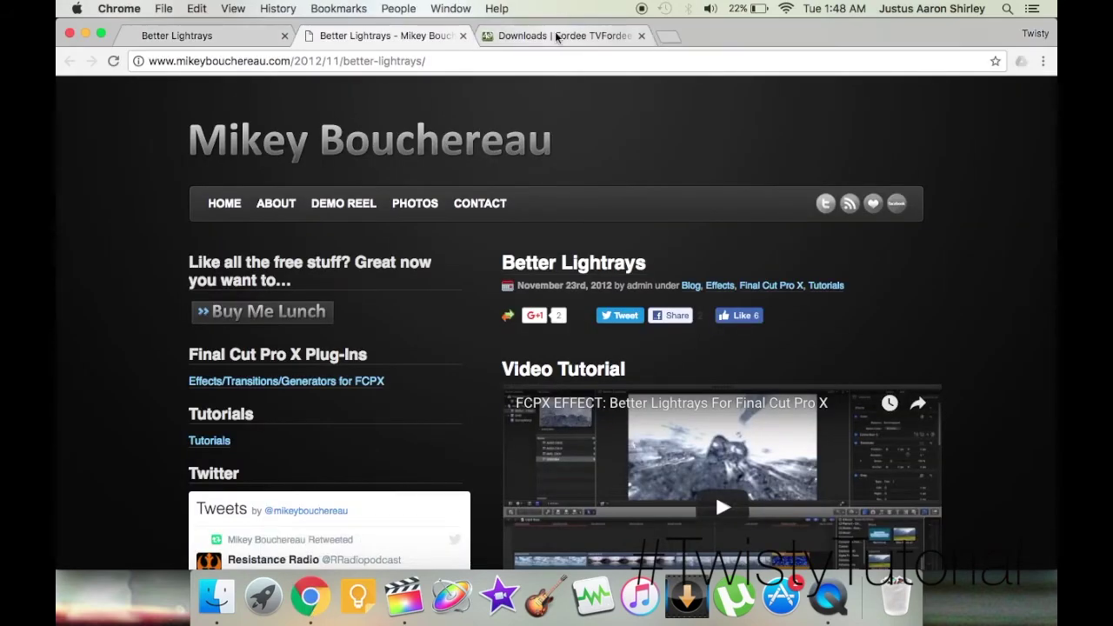
pyautogui.click(556, 37)
pyautogui.scroll(-9, 829, 332)
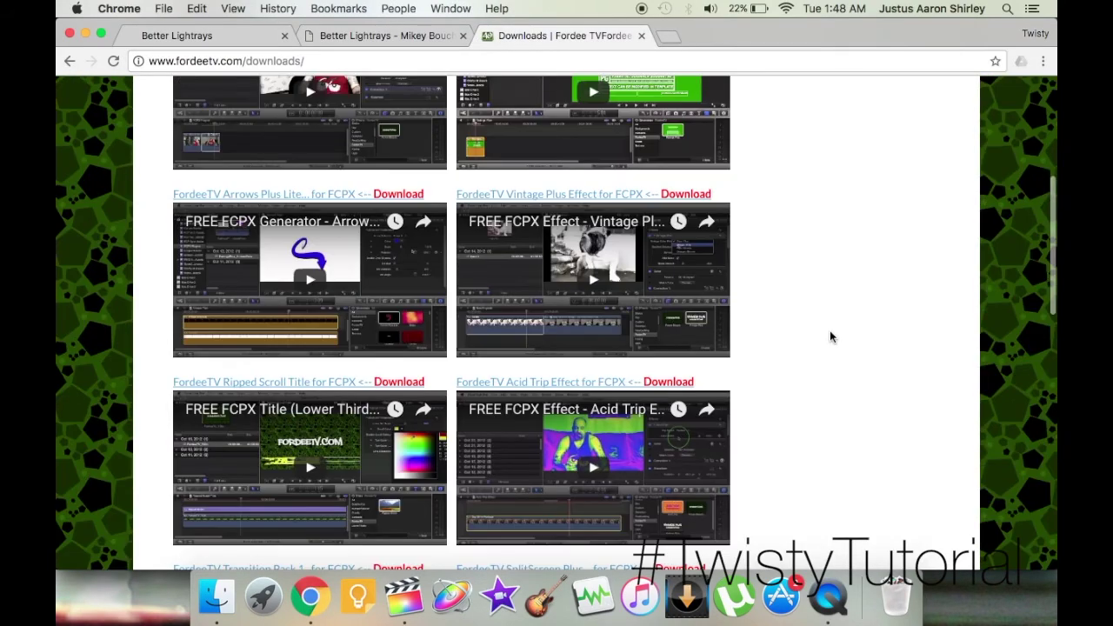
pyautogui.scroll(-4, 829, 338)
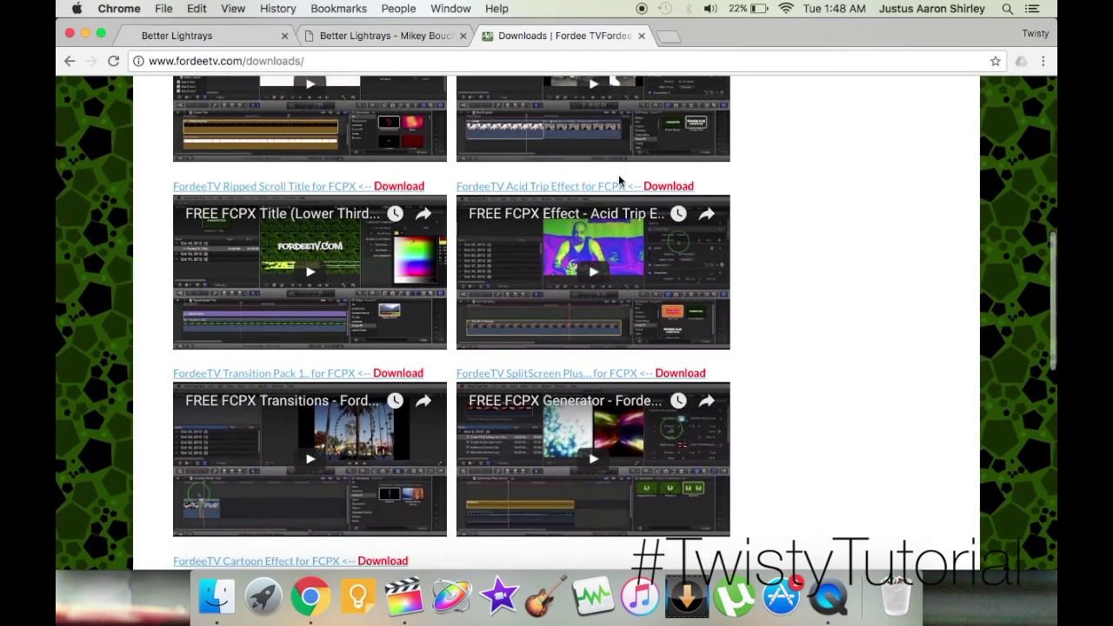
pyautogui.scroll(-6, 750, 258)
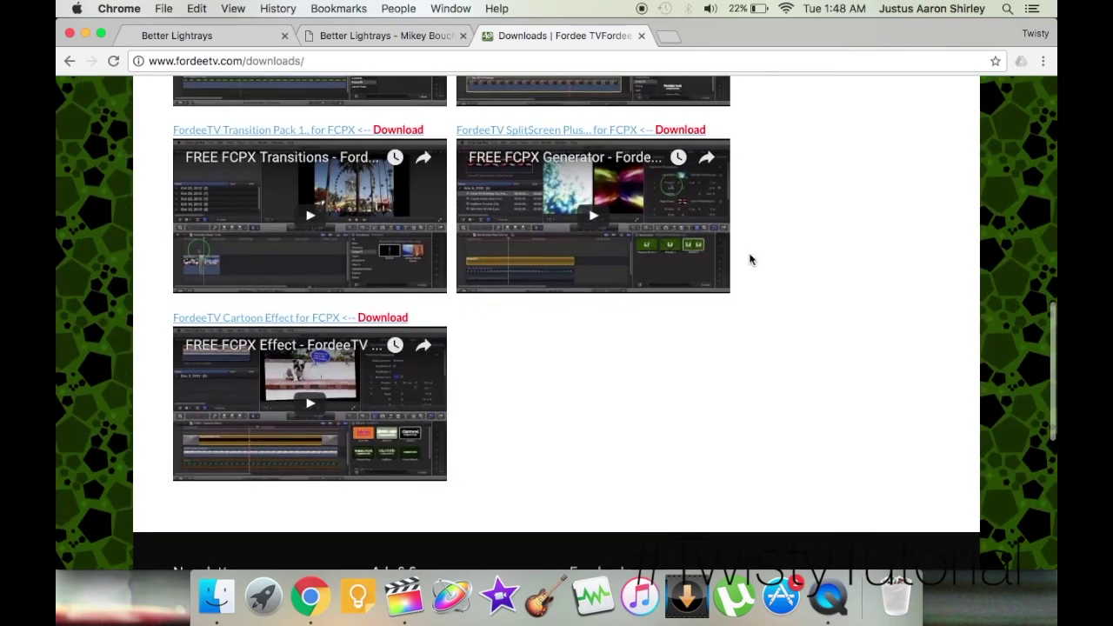
pyautogui.scroll(8, 701, 369)
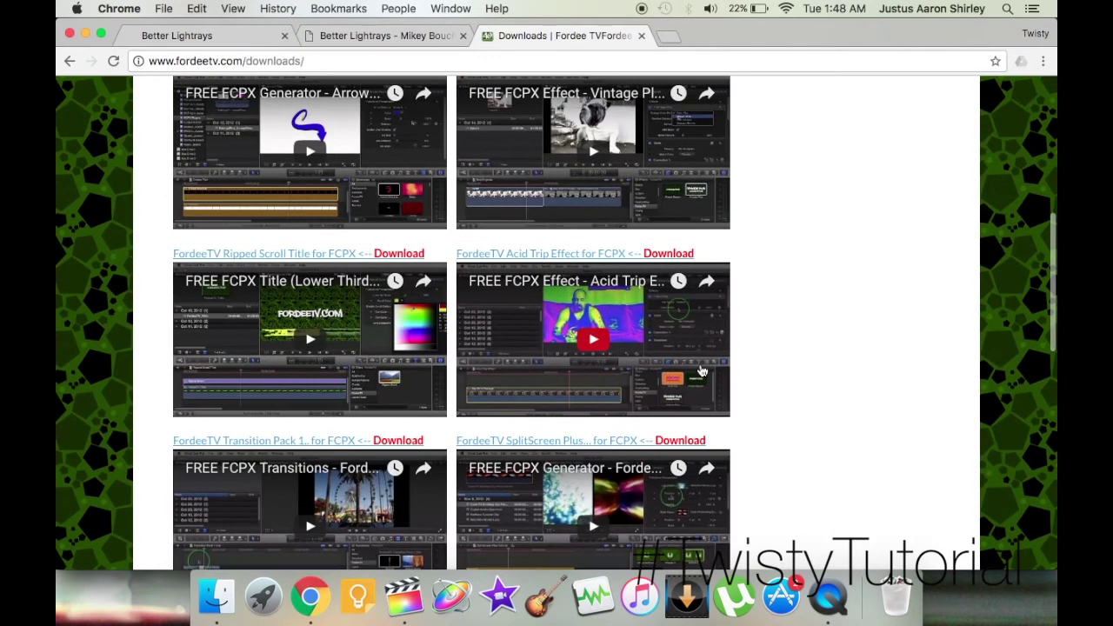
pyautogui.scroll(7, 738, 304)
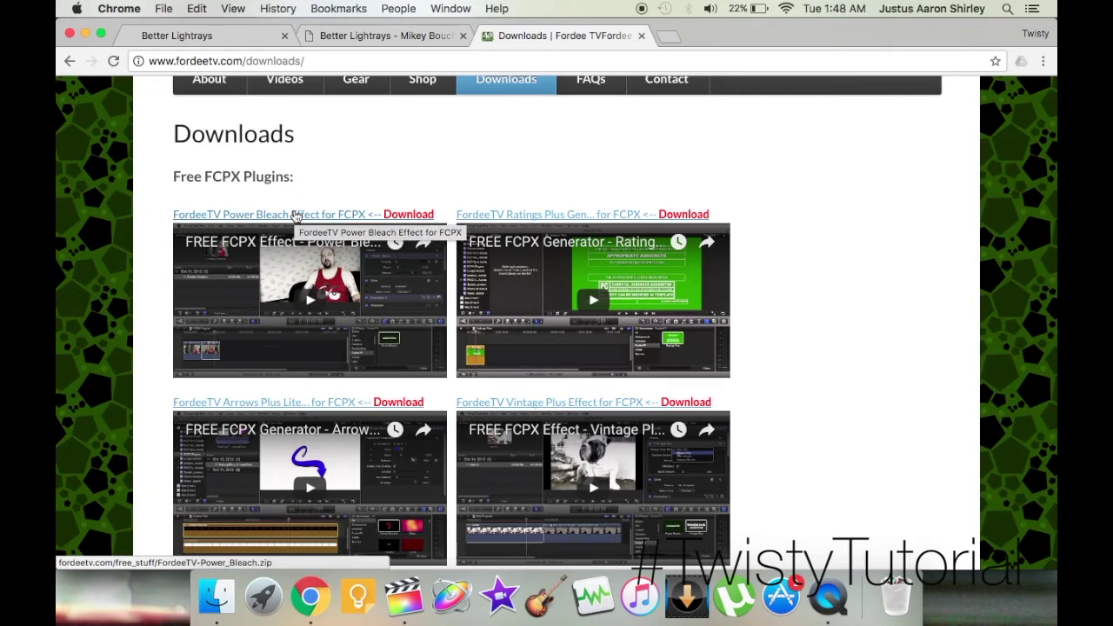
pyautogui.click(416, 215)
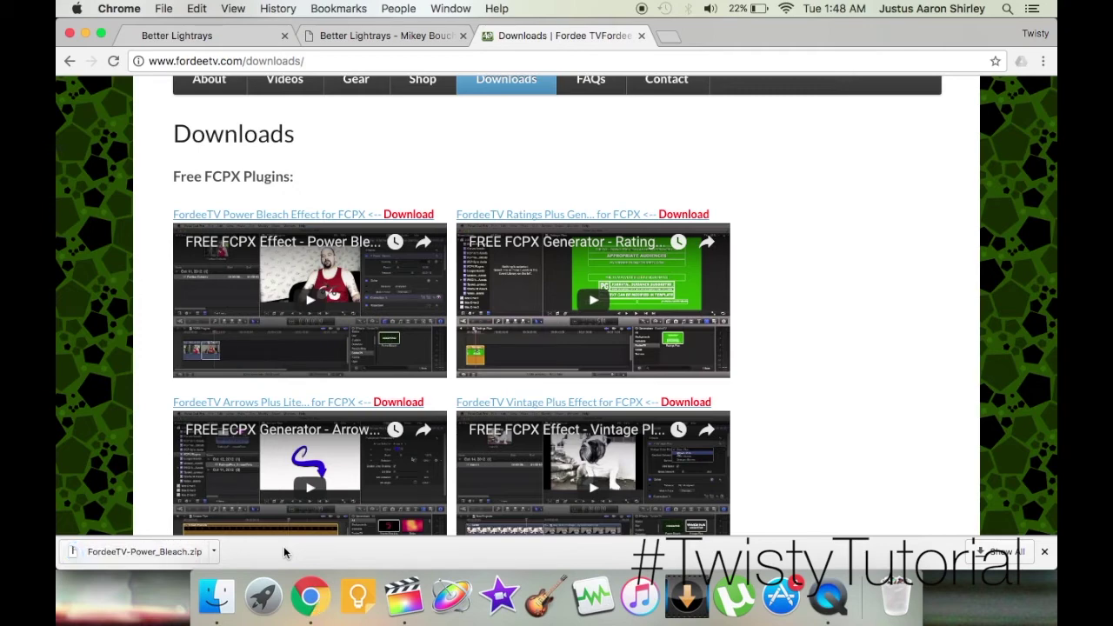
pyautogui.click(229, 590)
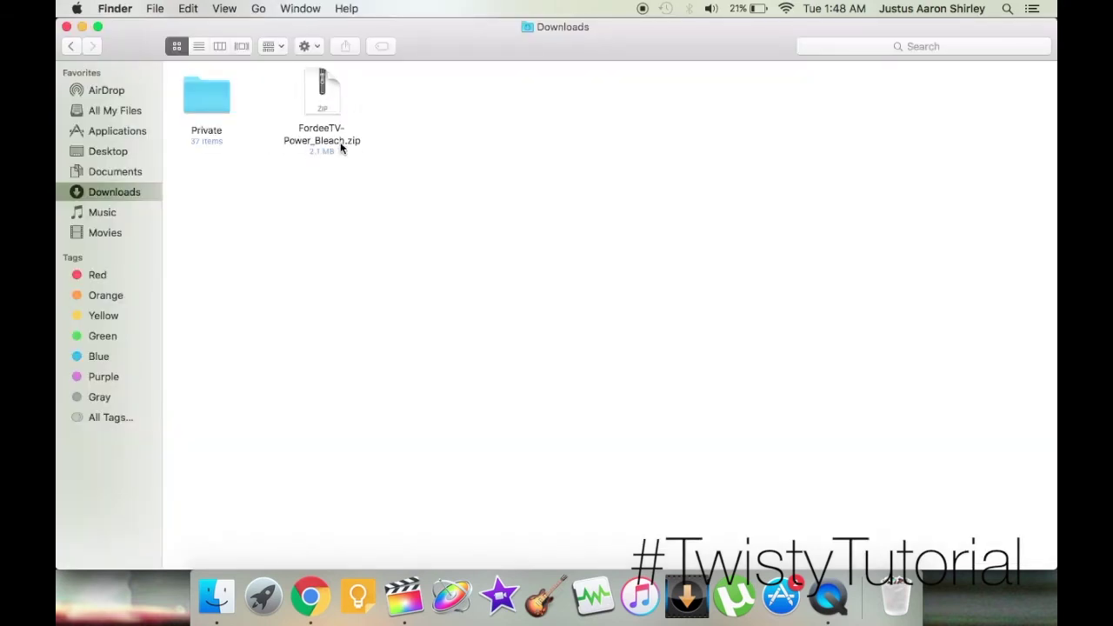
# Unzip Power Bleach and run its installer, accepting the license and completing installation
pyautogui.doubleClick(330, 75)
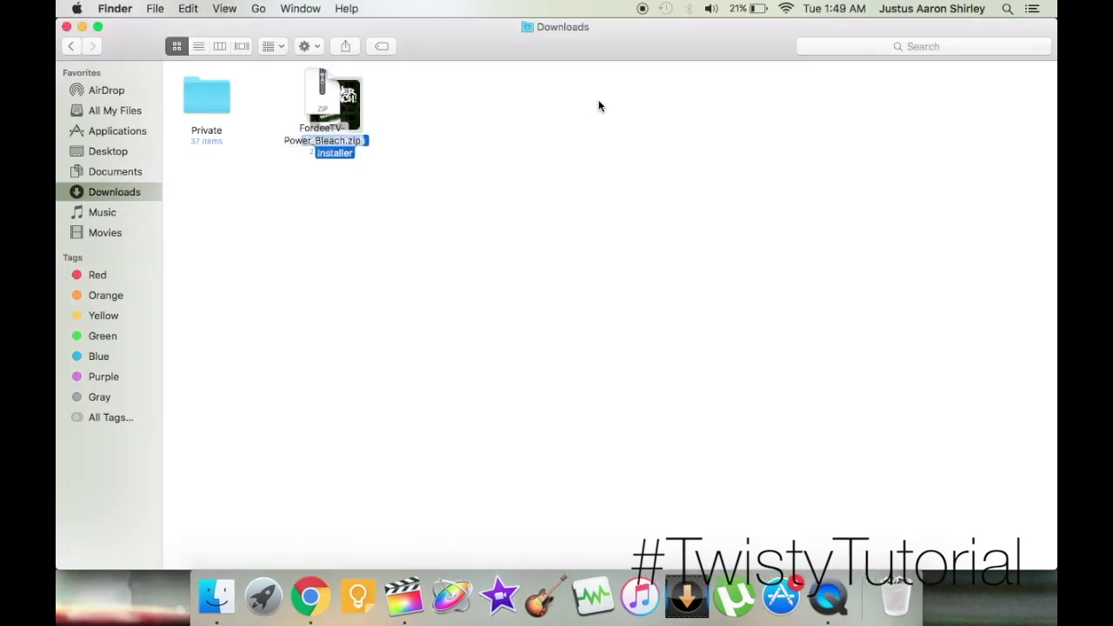
pyautogui.moveTo(353, 91); pyautogui.dragTo(423, 90)
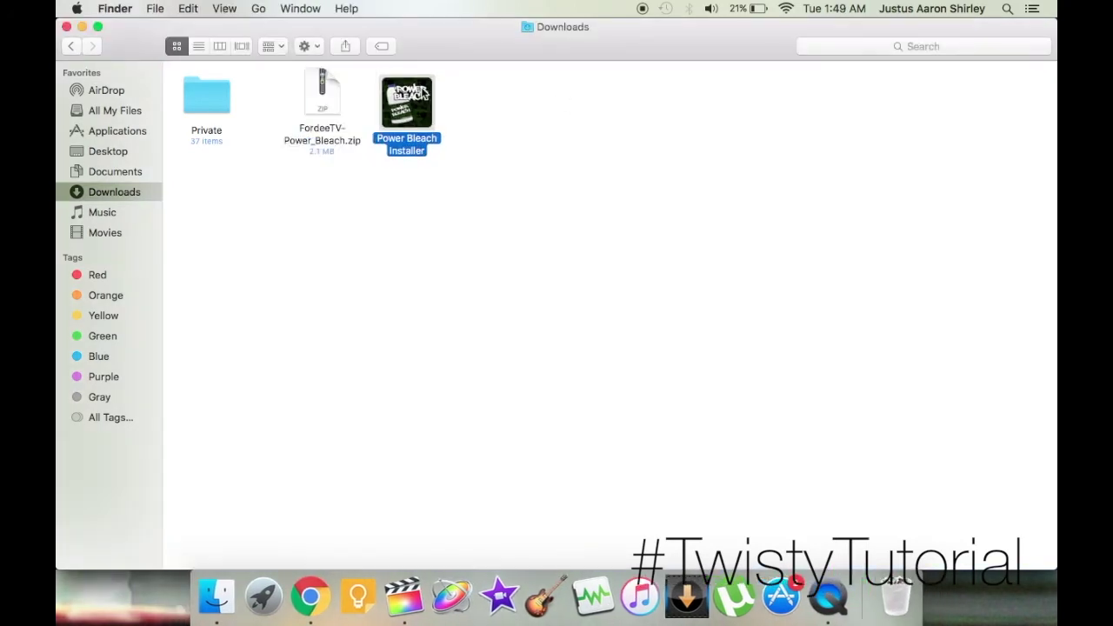
pyautogui.doubleClick(423, 90)
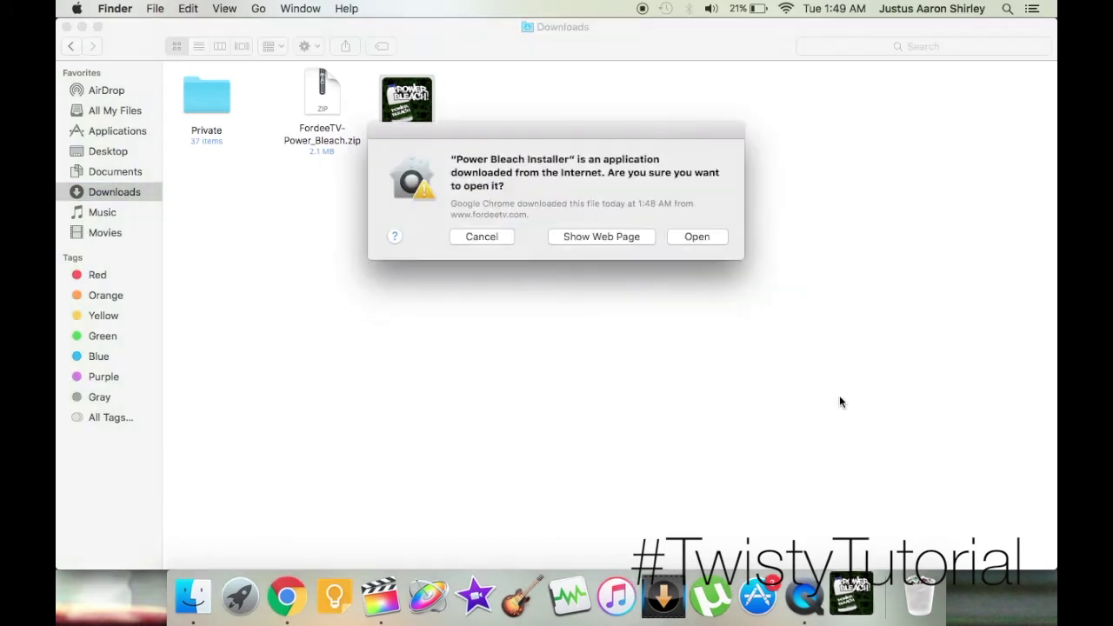
pyautogui.click(695, 236)
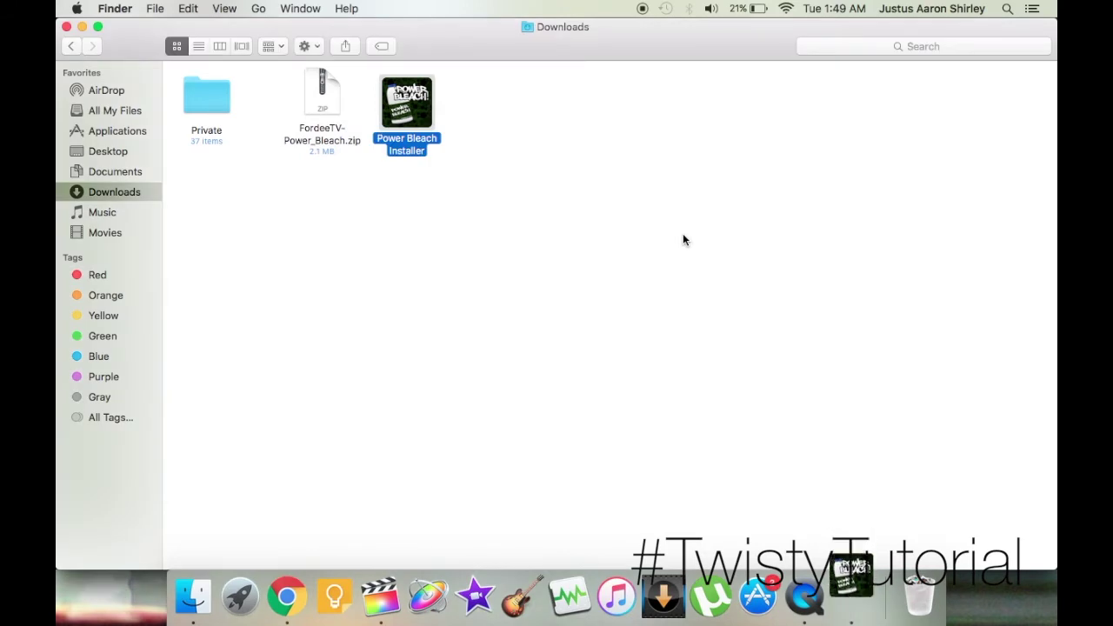
pyautogui.click(845, 593)
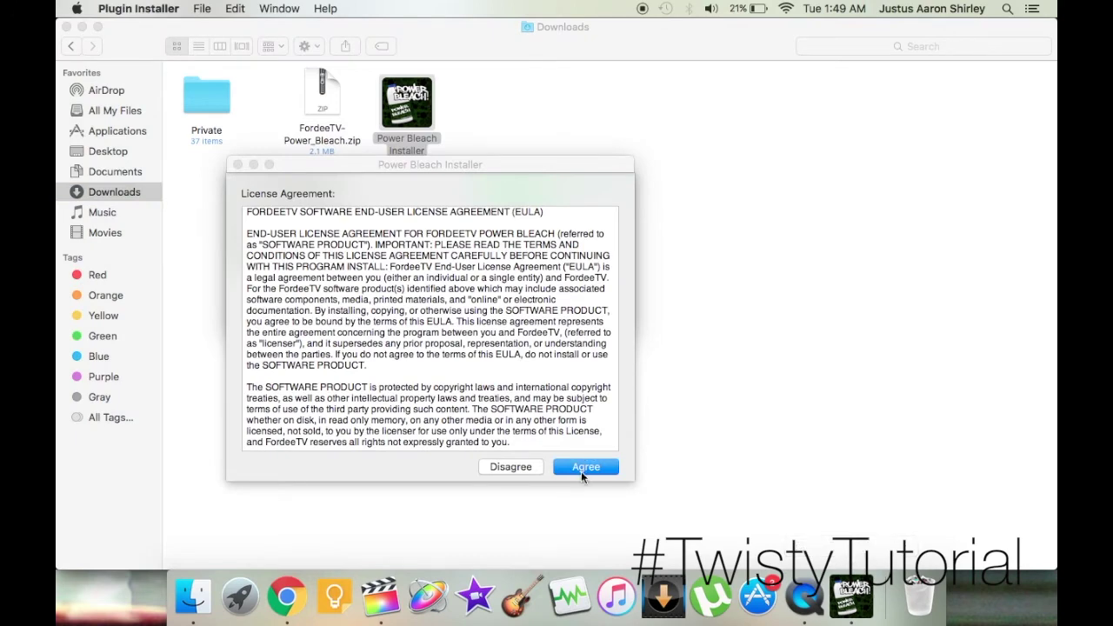
pyautogui.click(581, 471)
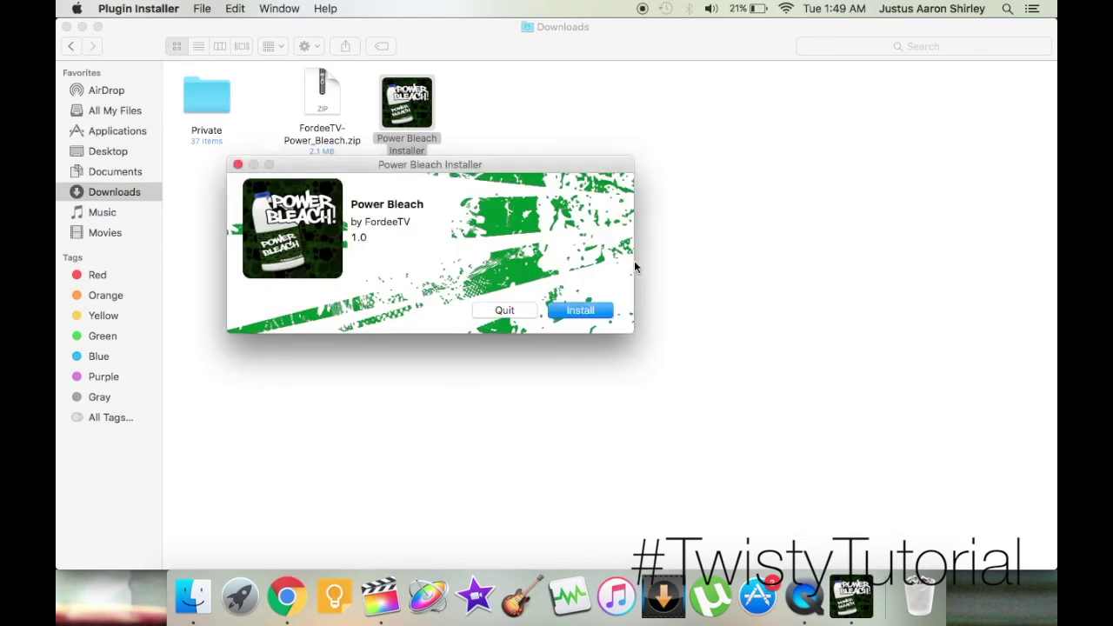
pyautogui.click(571, 311)
pyautogui.click(542, 251)
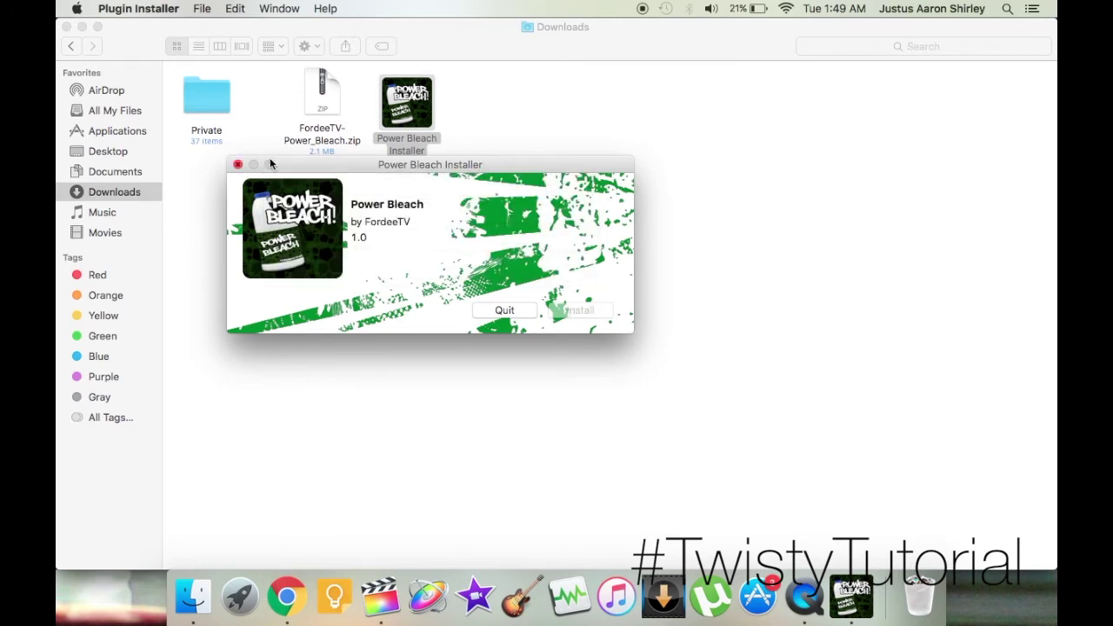
pyautogui.click(238, 165)
# Select both Power Bleach downloads and open their actions menu, dismissing it without trashing
pyautogui.moveTo(437, 150)
pyautogui.mouseDown()
pyautogui.moveTo(317, 121)
pyautogui.moveTo(423, 154)
pyautogui.mouseUp()
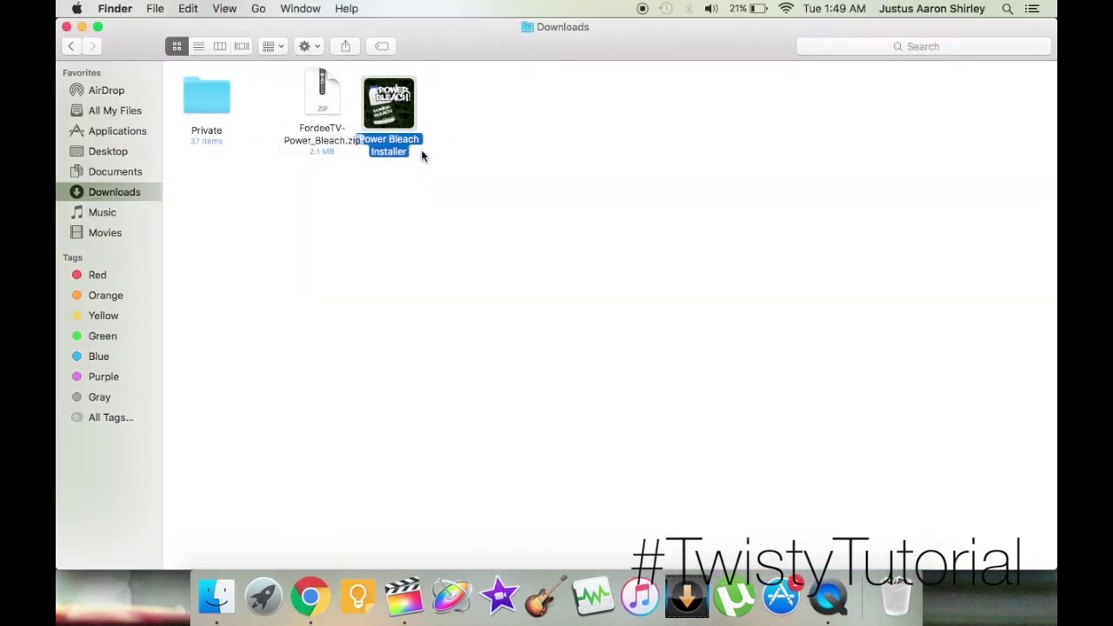
pyautogui.keyDown('super'); pyautogui.click(320, 95); pyautogui.keyUp('super')
pyautogui.rightClick(324, 87)
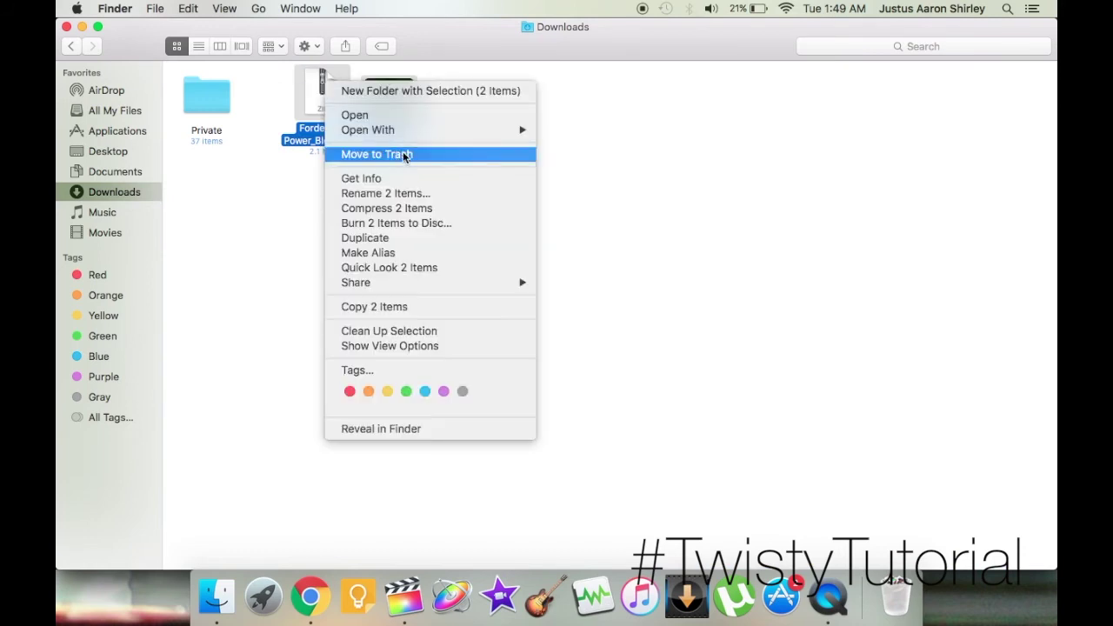
pyautogui.click(390, 472)
# Apply the FordeeTV Power Bleach effect to Harmony's Video Clip in the timeline
pyautogui.click(391, 606)
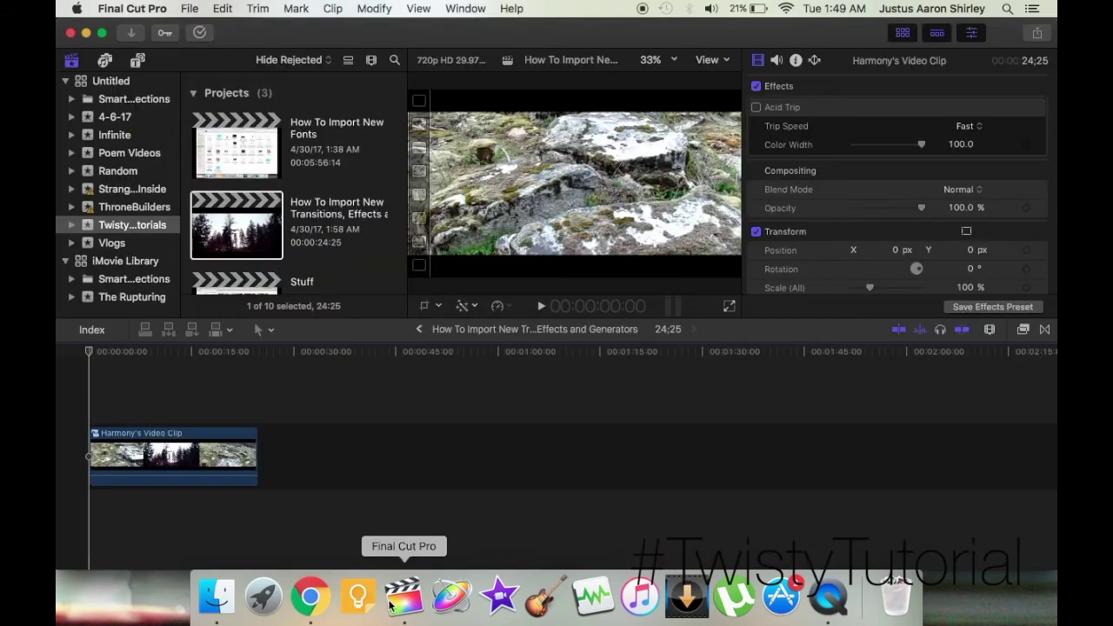
pyautogui.click(1022, 330)
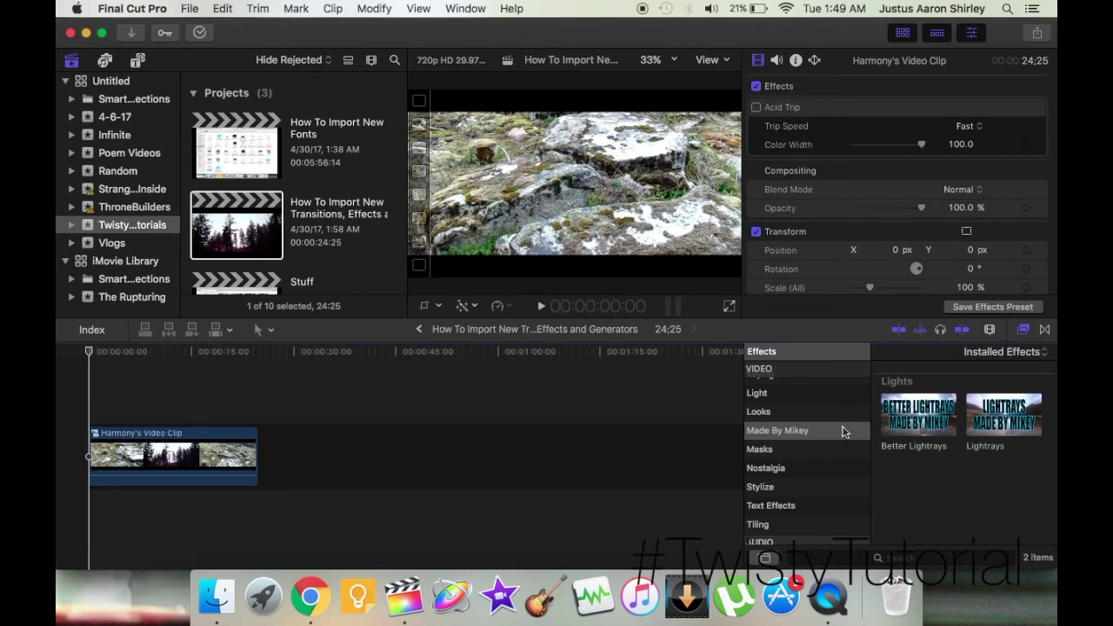
pyautogui.scroll(5, 805, 442)
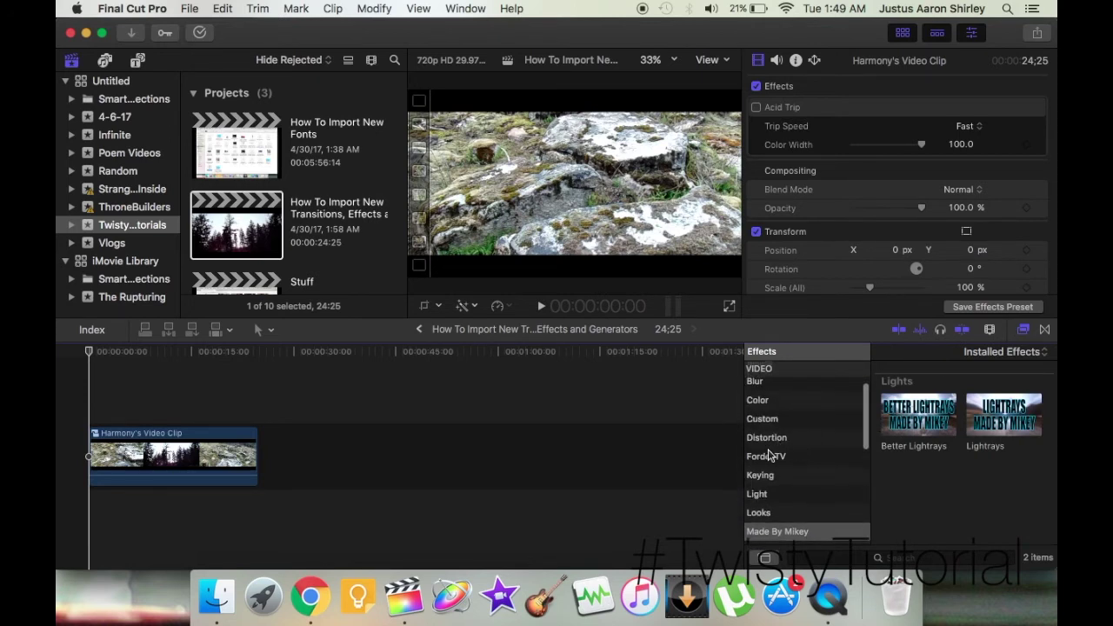
pyautogui.click(793, 458)
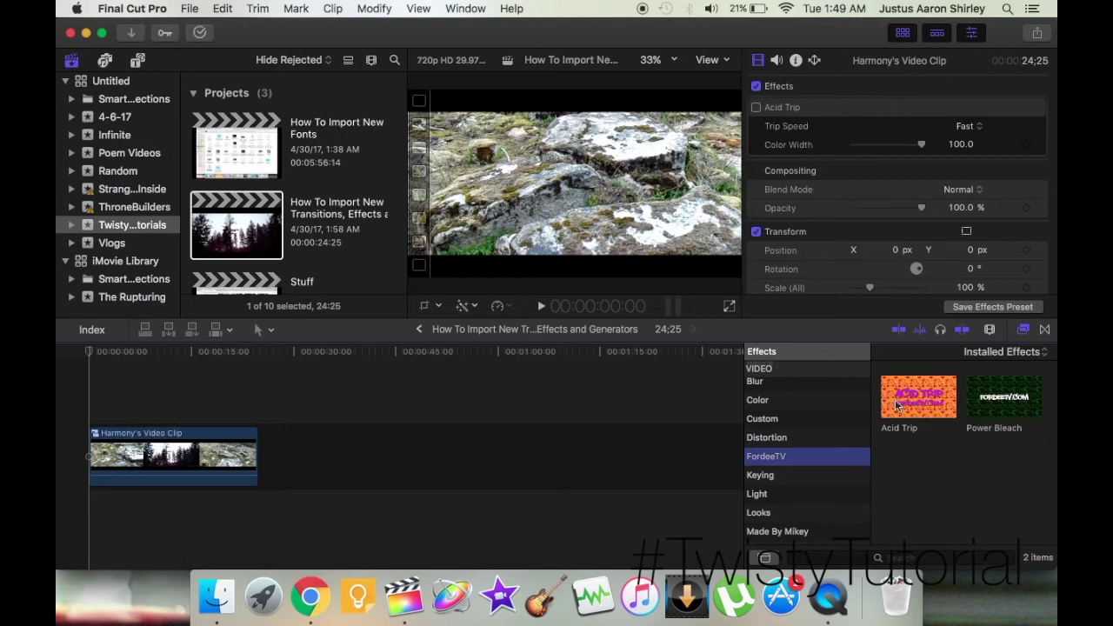
pyautogui.moveTo(1004, 403); pyautogui.dragTo(145, 461)
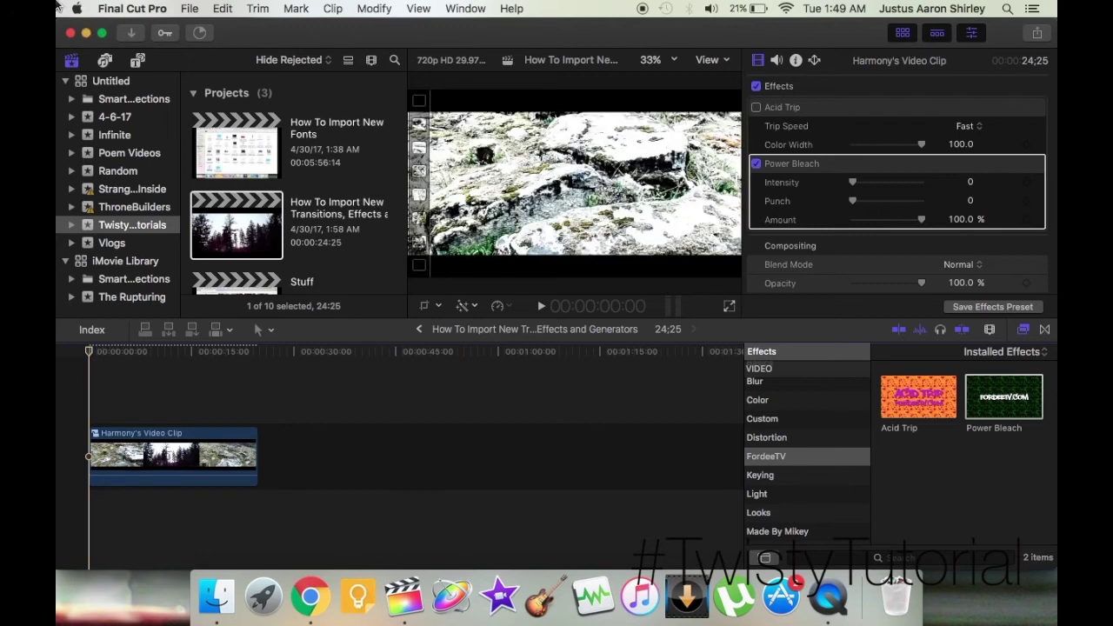
pyautogui.click(311, 596)
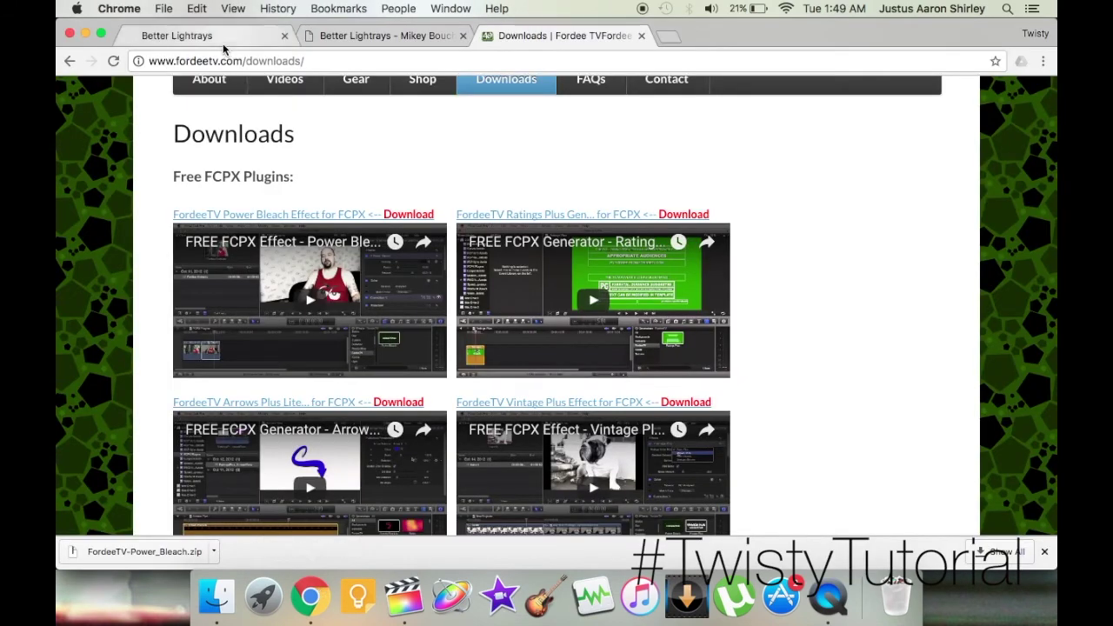
# Go back to the FCPXFREE free effects collection and pick the Binocular & Scope Effects item
pyautogui.click(213, 37)
pyautogui.scroll(10, 182, 260)
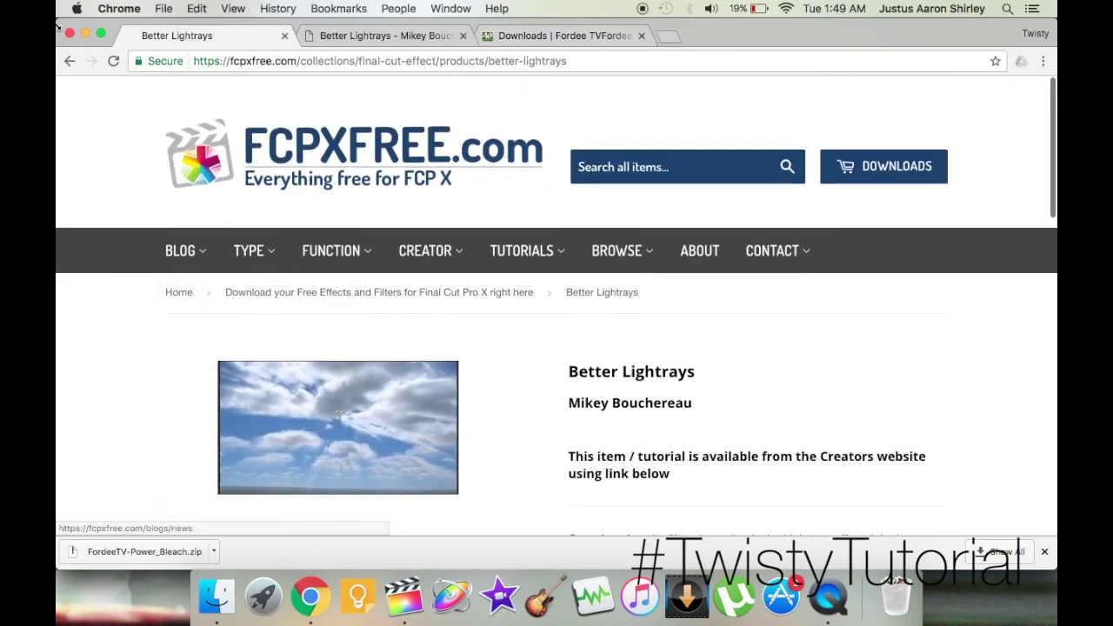
pyautogui.click(68, 62)
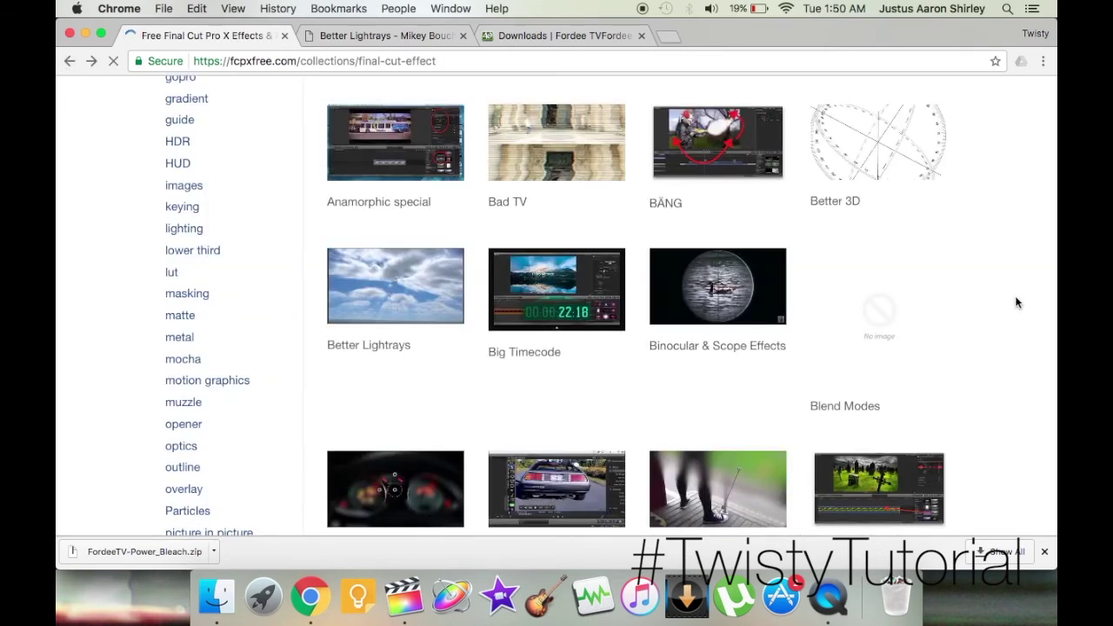
pyautogui.scroll(4, 1015, 301)
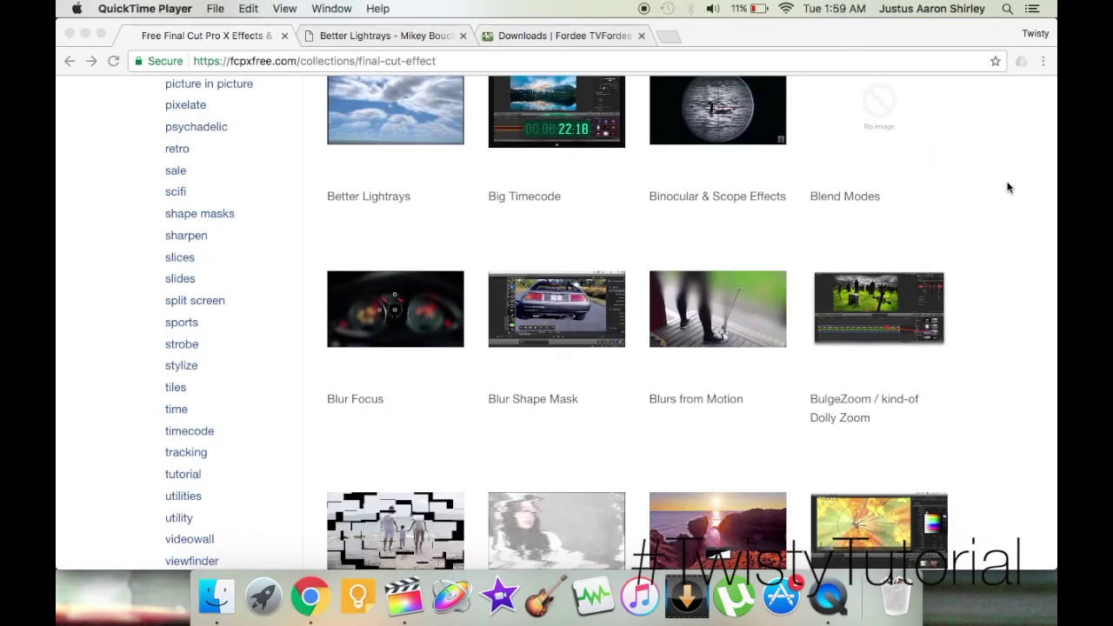
pyautogui.scroll(2, 1008, 188)
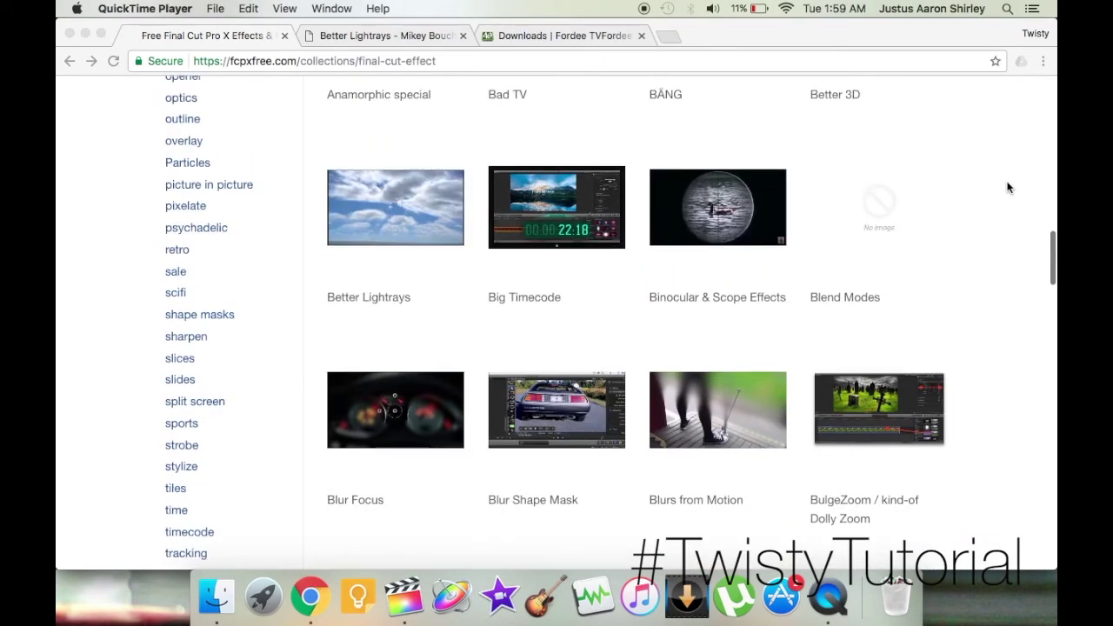
pyautogui.click(705, 236)
# Open the Binocular & Scope Effects page and follow its full details and download link
pyautogui.click(705, 239)
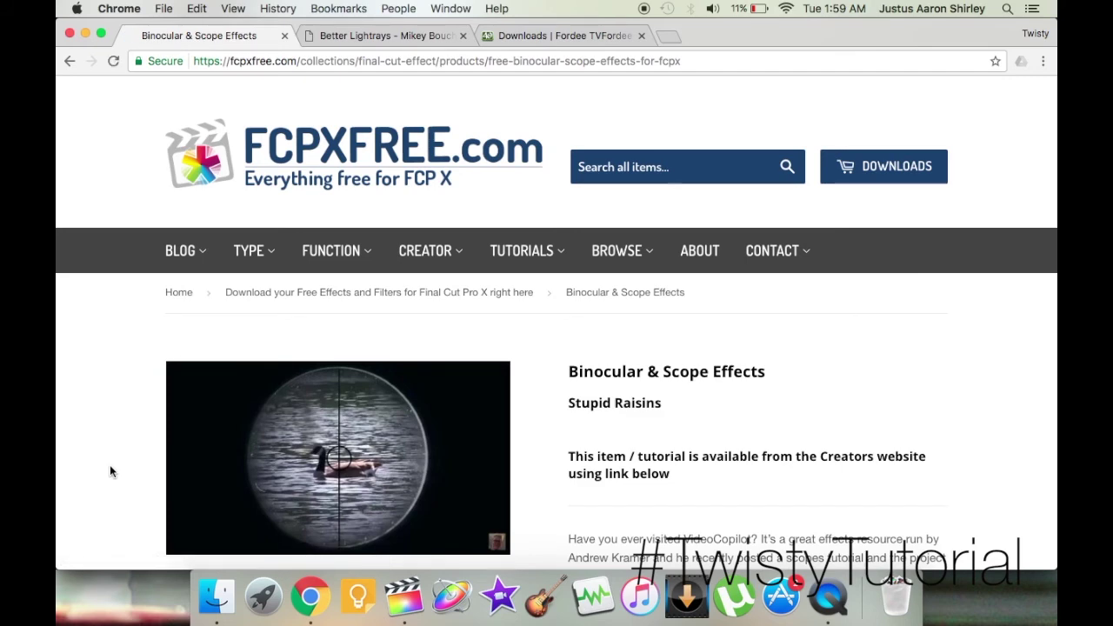
pyautogui.scroll(-5, 110, 470)
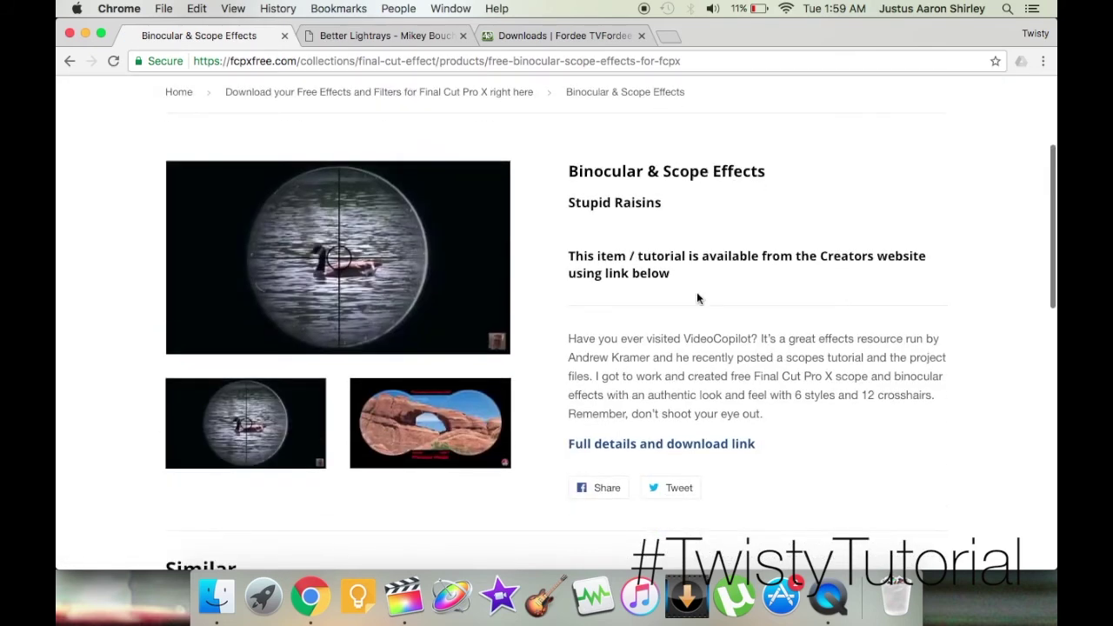
pyautogui.scroll(-1, 696, 298)
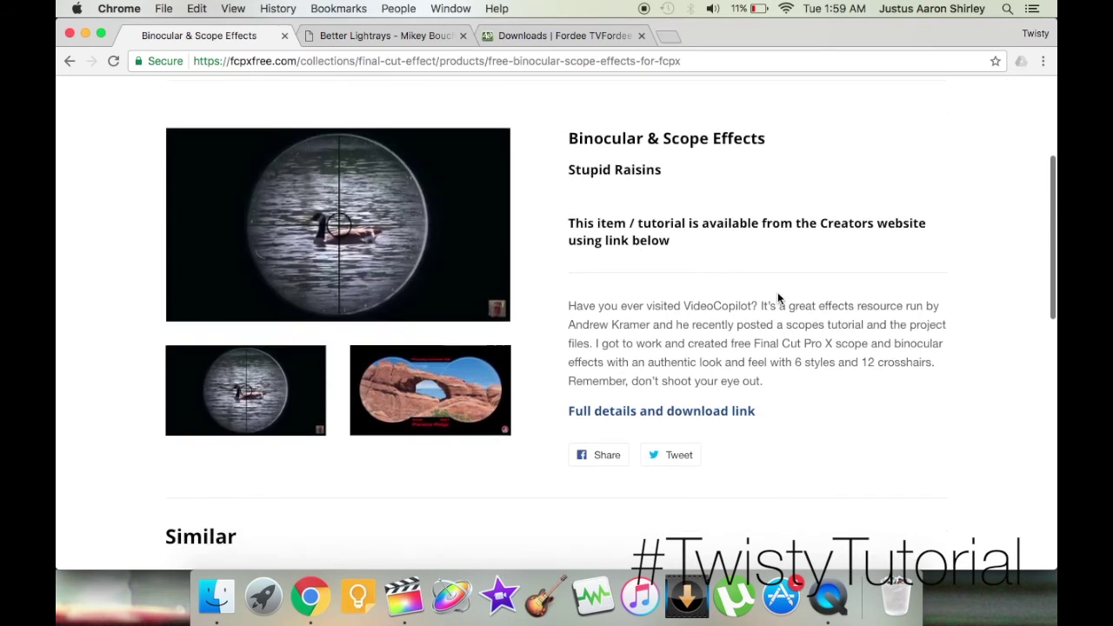
pyautogui.click(704, 412)
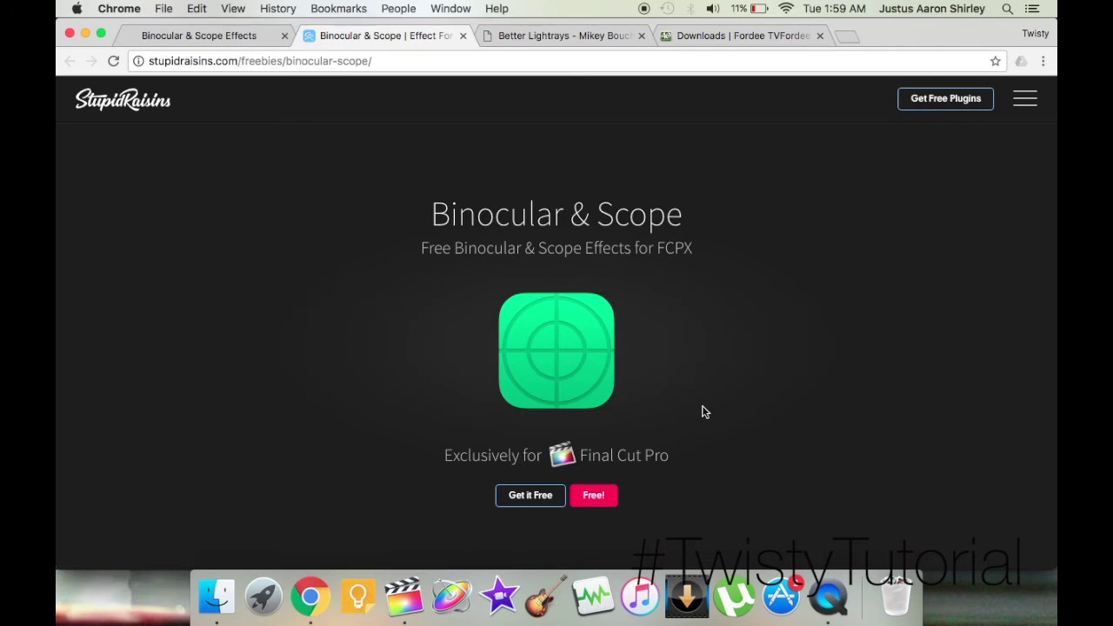
# Download Glass.zip from the Stupid Raisins Binocular & Scope page with the Free! button
pyautogui.scroll(-10, 704, 412)
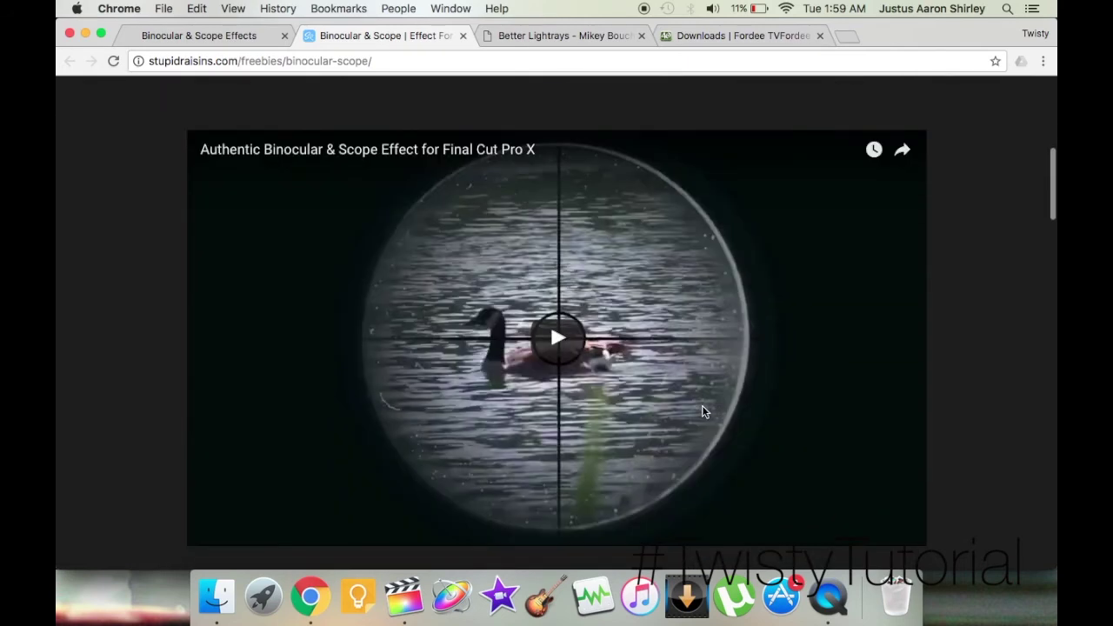
pyautogui.scroll(-1, 702, 405)
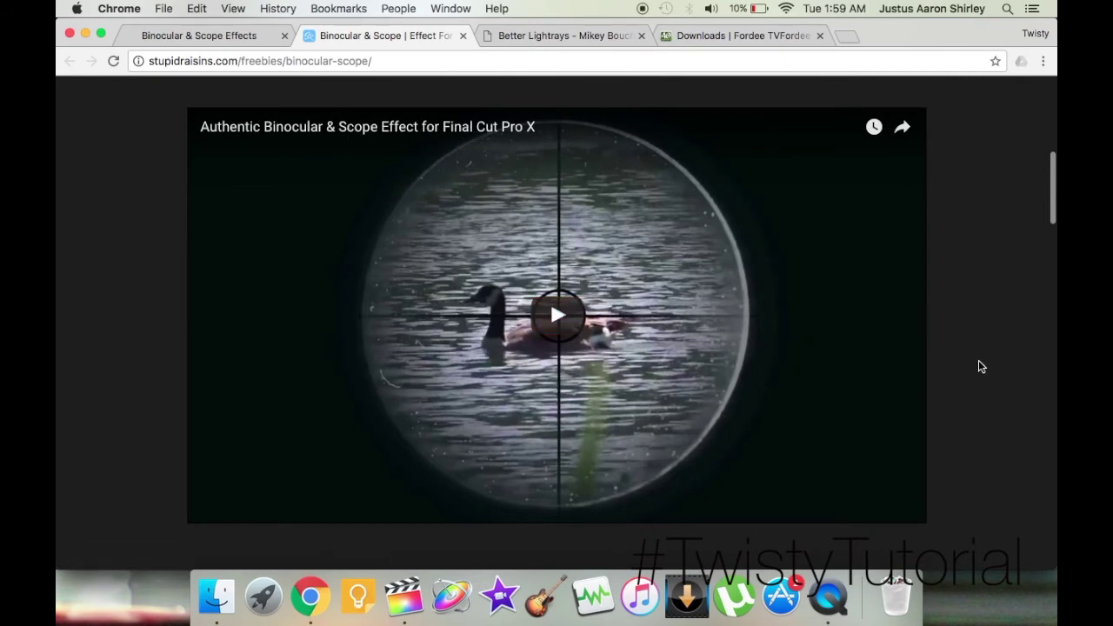
pyautogui.scroll(-5, 980, 366)
pyautogui.scroll(-15, 980, 366)
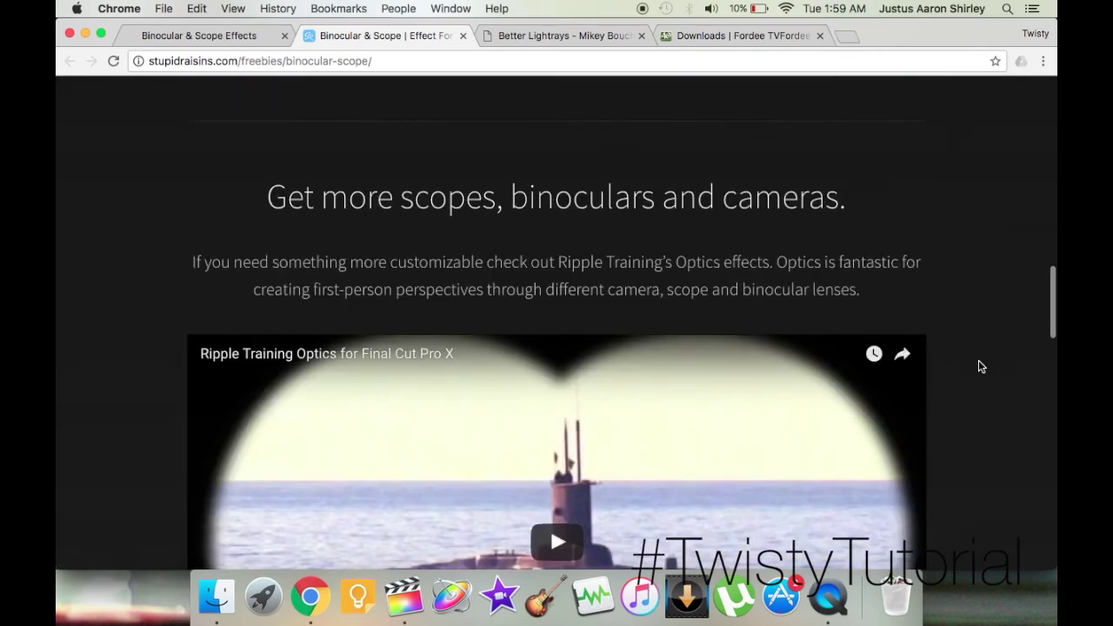
pyautogui.scroll(-10, 981, 366)
pyautogui.scroll(20, 981, 366)
pyautogui.scroll(-20, 978, 366)
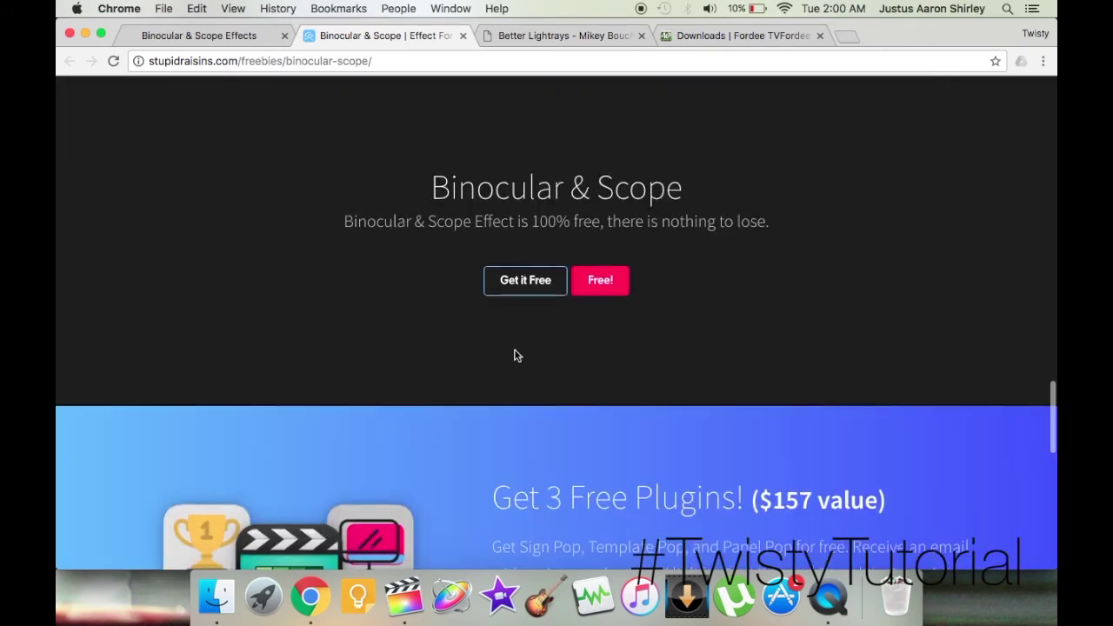
pyautogui.click(621, 291)
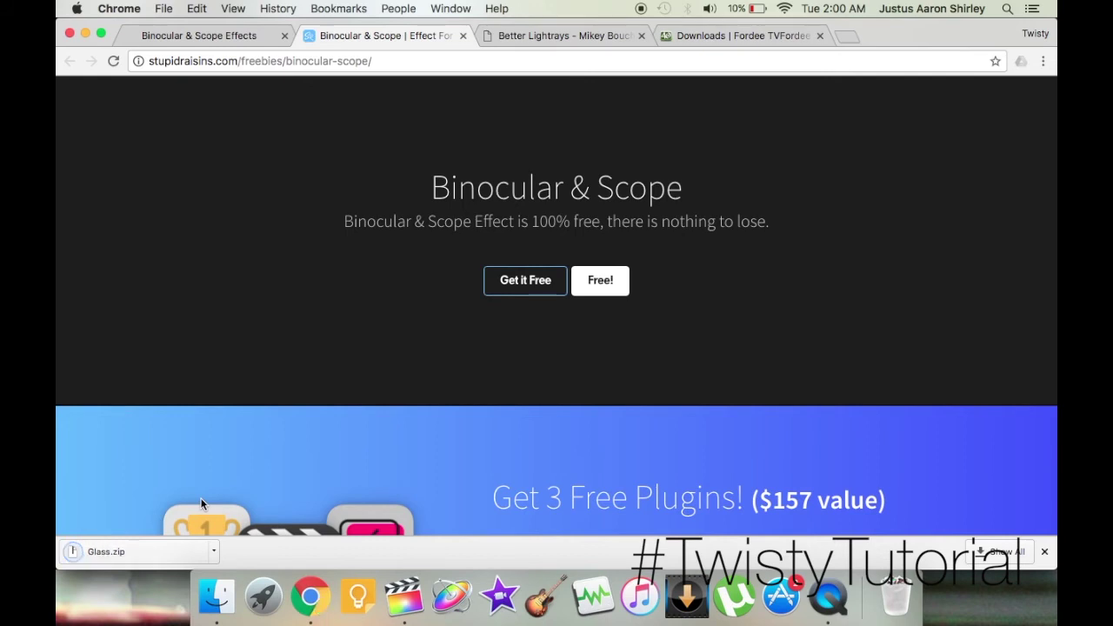
# Unzip Glass.zip in Downloads and inspect the Stupid Raisins Glass and Binoculars folders
pyautogui.click(217, 597)
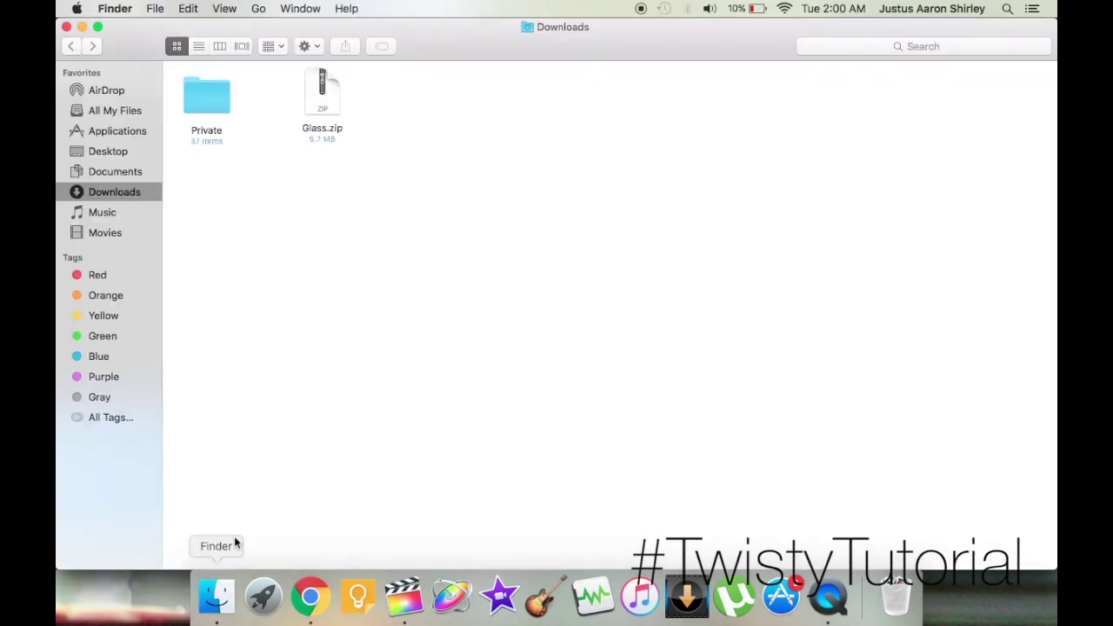
pyautogui.doubleClick(335, 106)
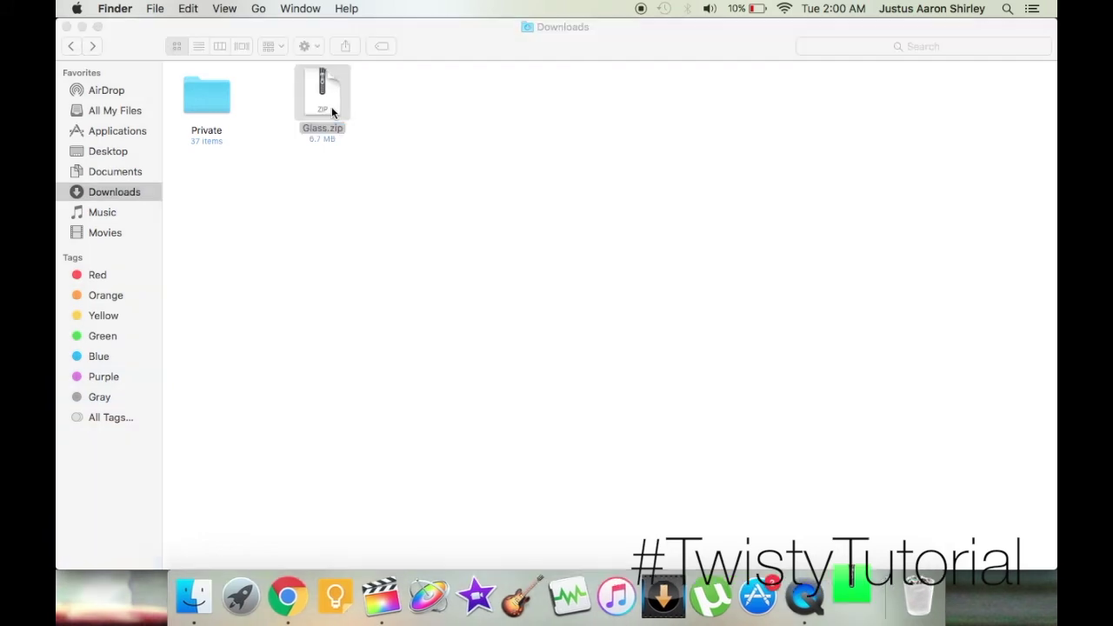
pyautogui.moveTo(347, 100); pyautogui.dragTo(437, 94)
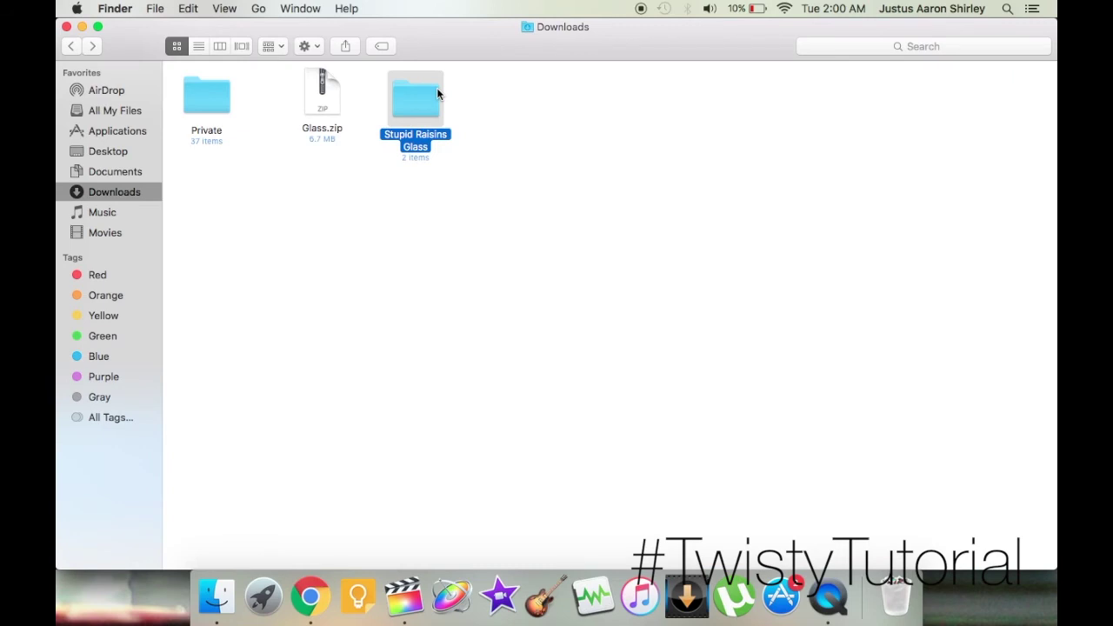
pyautogui.doubleClick(405, 97)
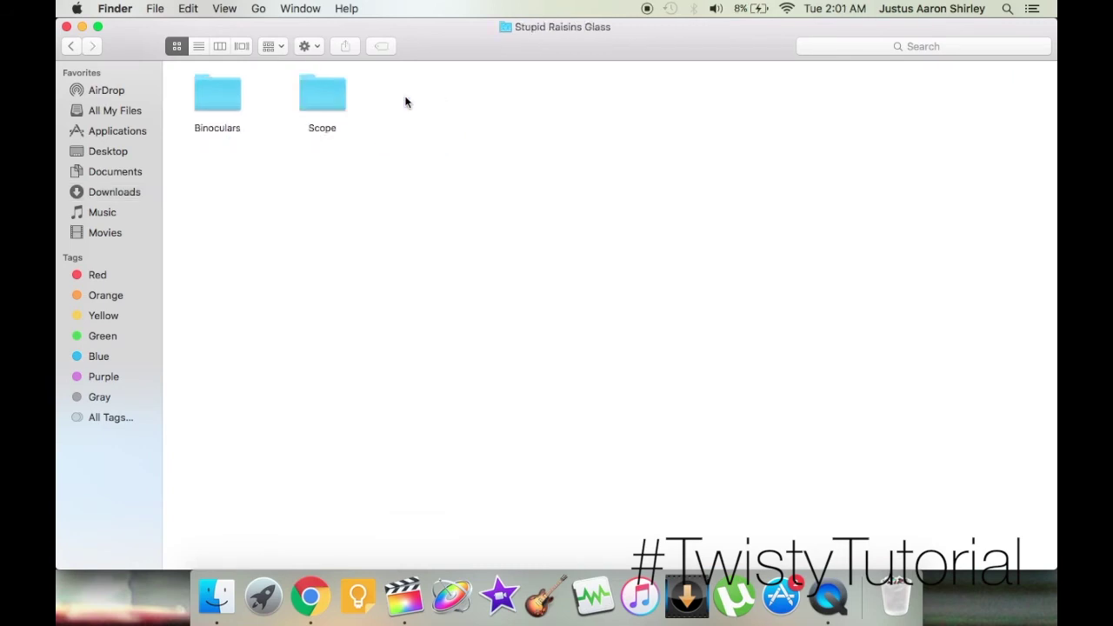
pyautogui.doubleClick(221, 101)
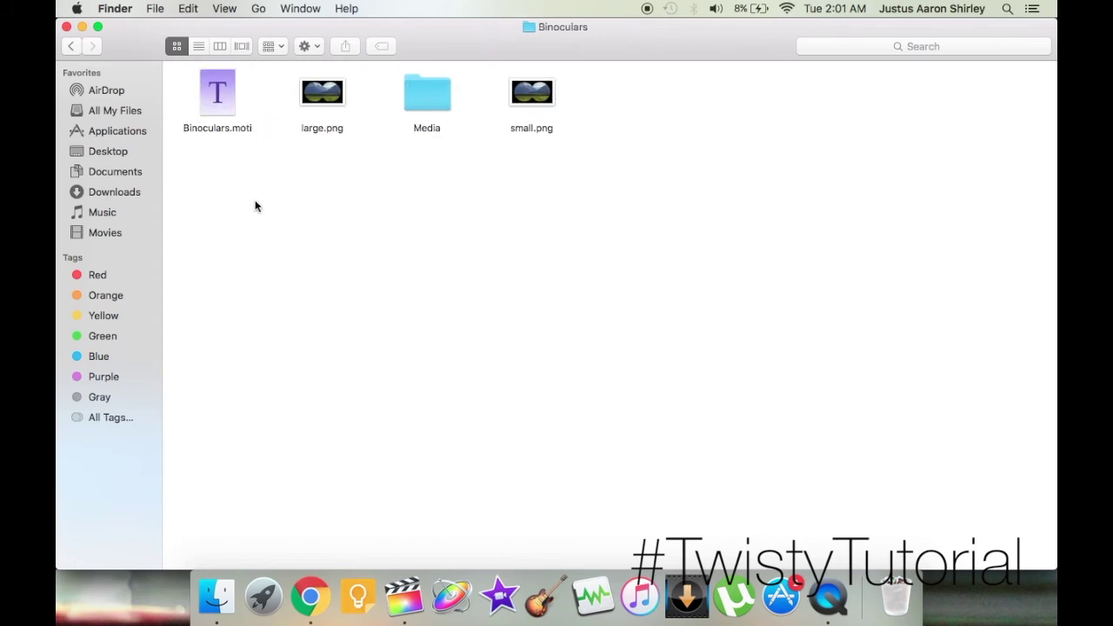
pyautogui.click(68, 52)
pyautogui.click(69, 51)
pyautogui.click(423, 107)
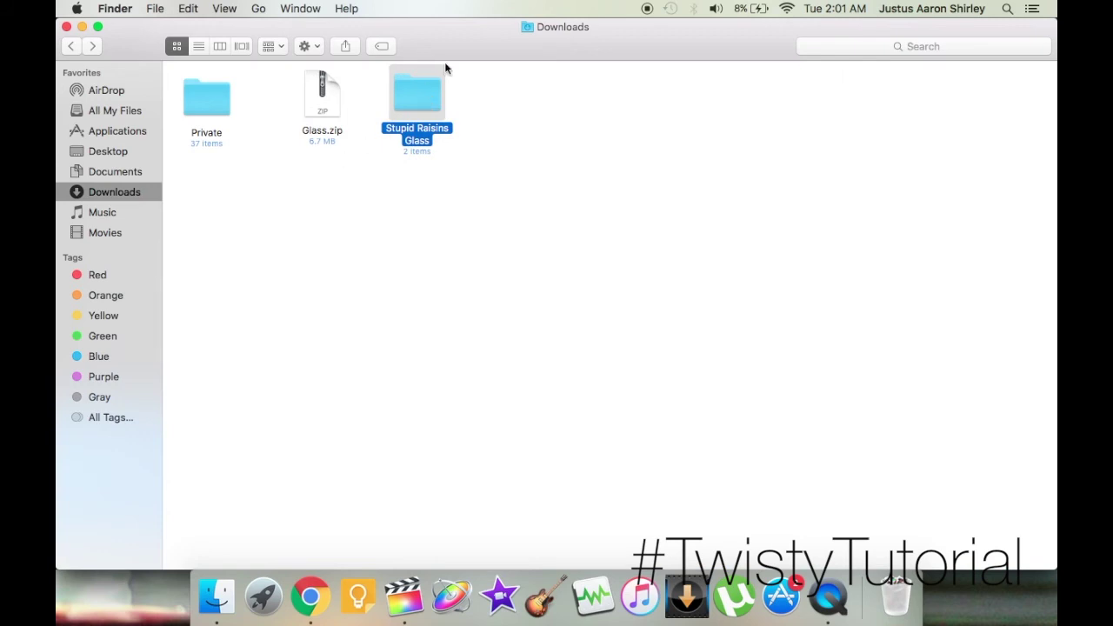
pyautogui.click(106, 235)
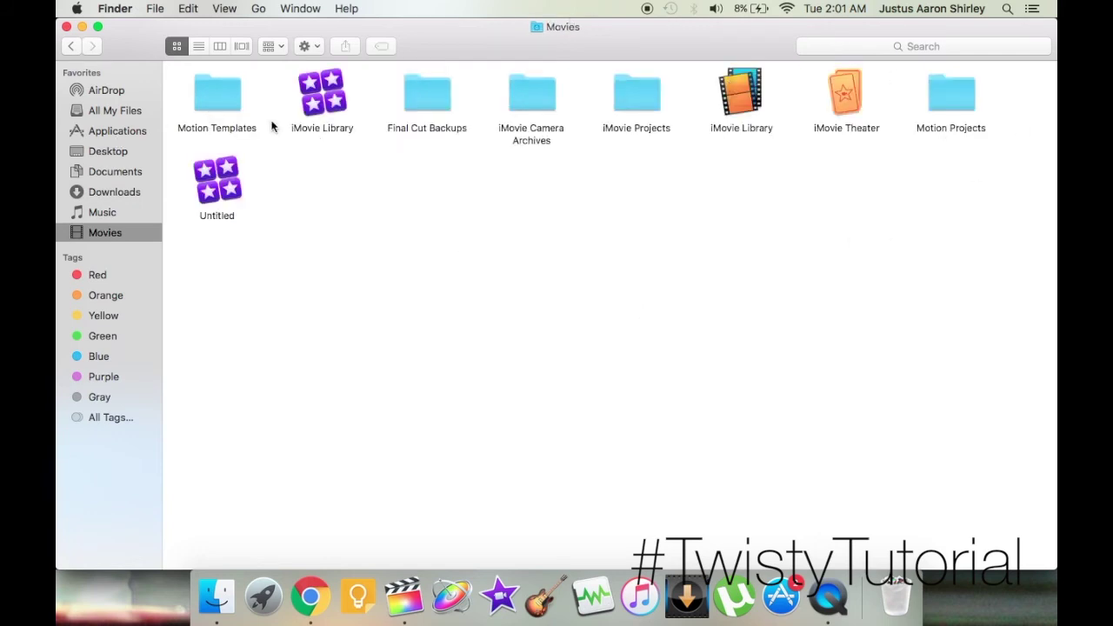
pyautogui.click(216, 78)
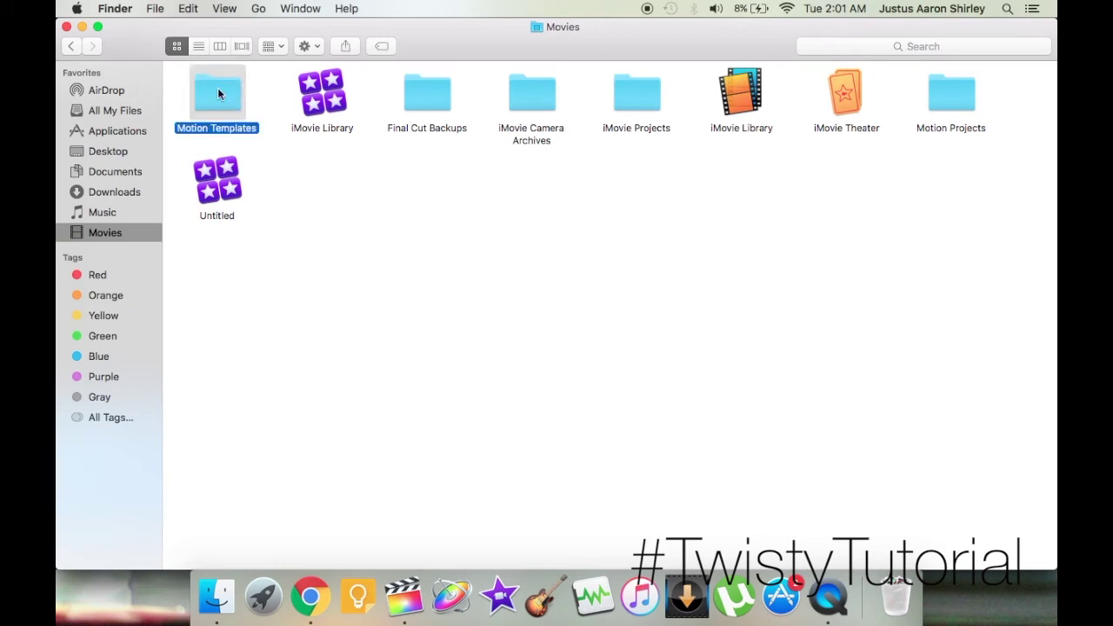
pyautogui.doubleClick(219, 94)
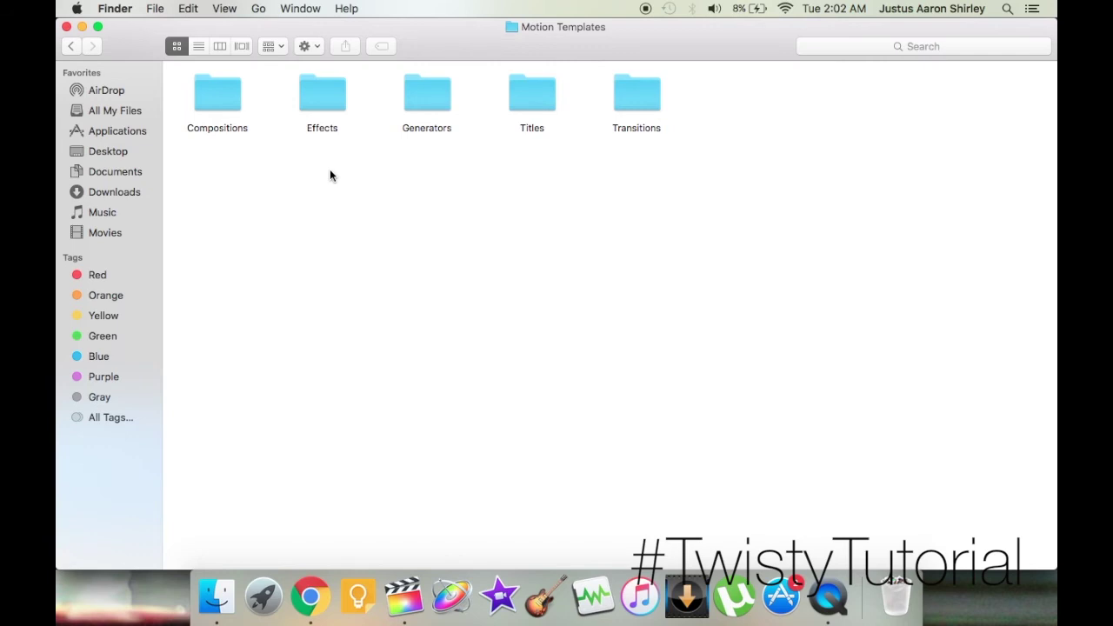
pyautogui.doubleClick(323, 87)
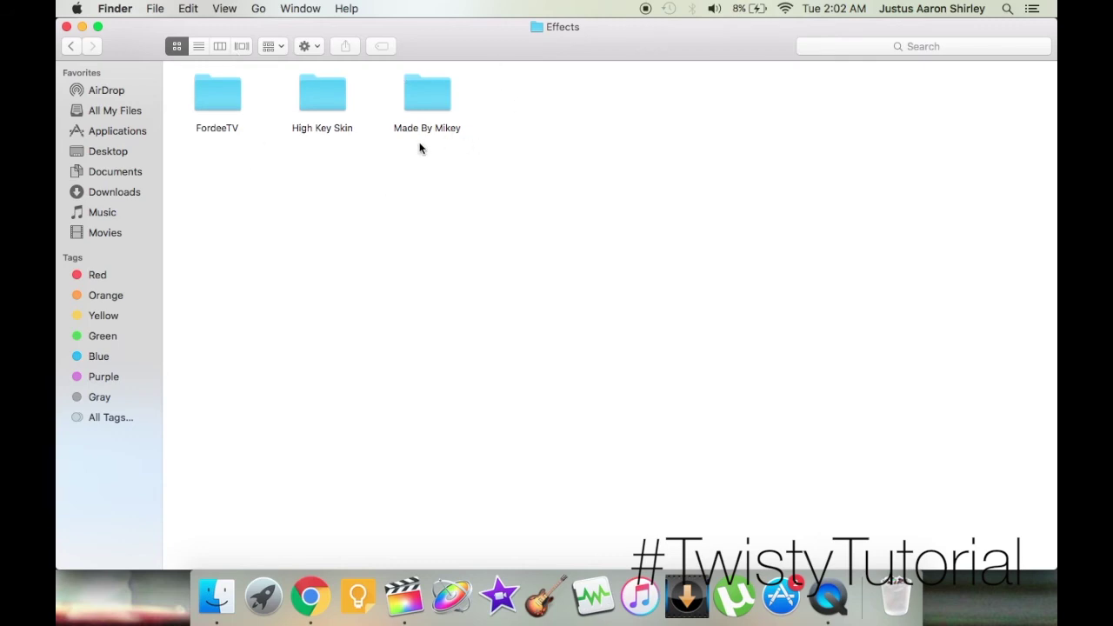
pyautogui.click(101, 193)
pyautogui.click(427, 101)
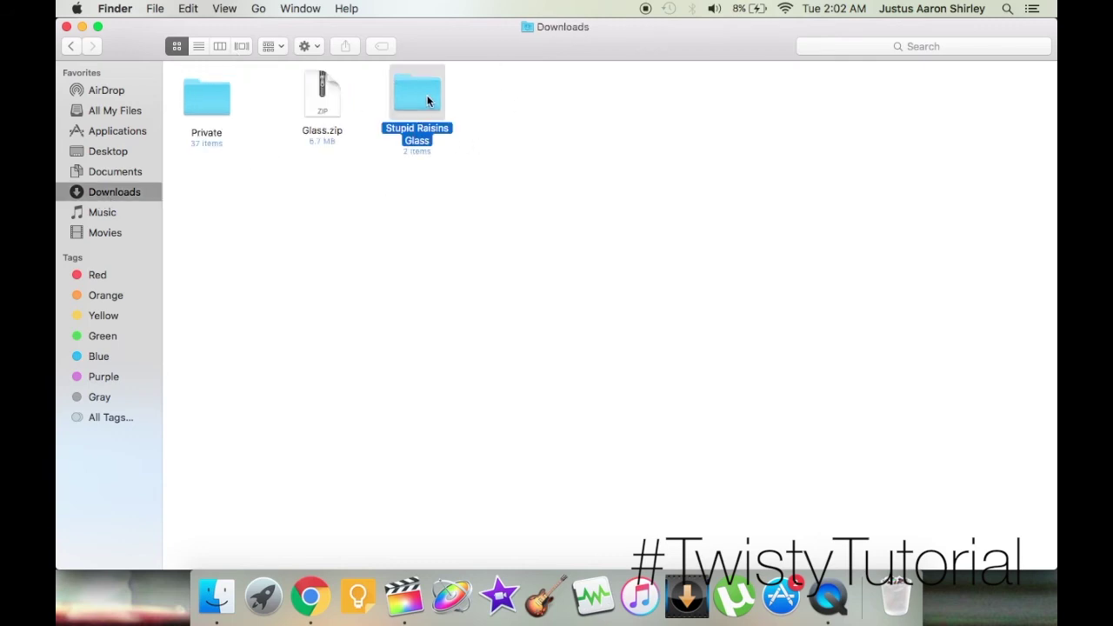
# Copy the Stupid Raisins Glass folder into Movies > Motion Templates > Effects
pyautogui.rightClick(427, 101)
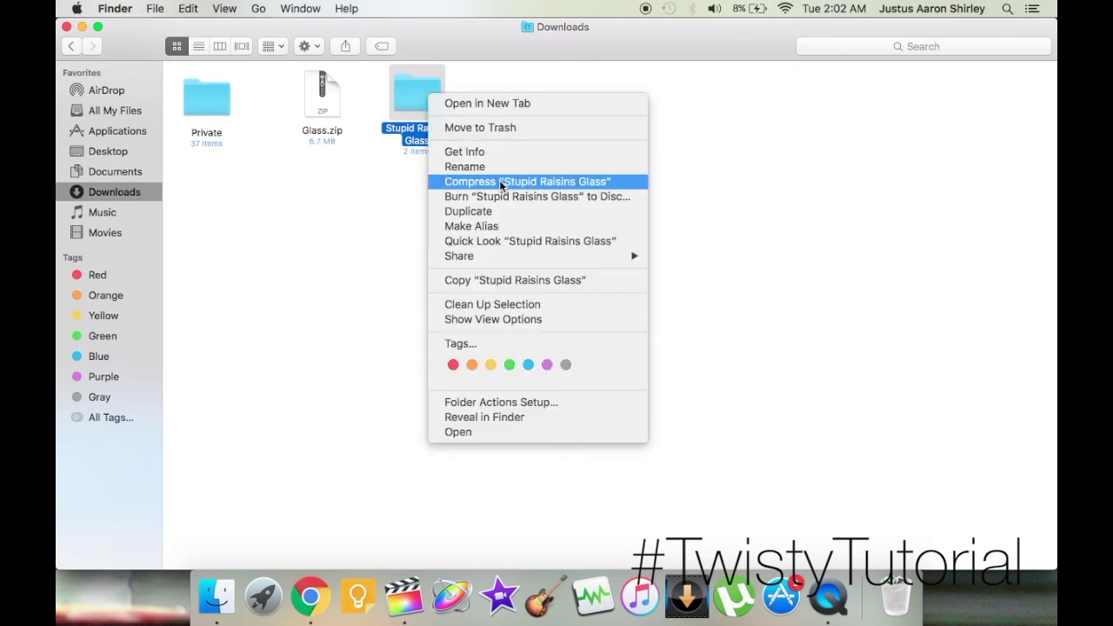
pyautogui.click(509, 281)
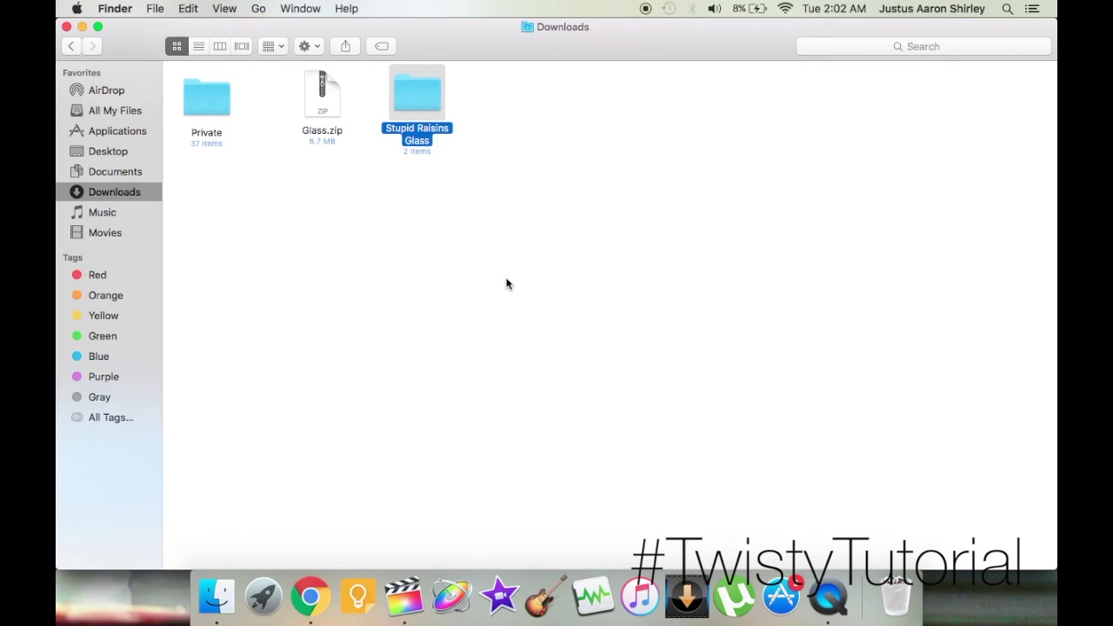
pyautogui.click(105, 232)
pyautogui.click(210, 100)
pyautogui.doubleClick(210, 100)
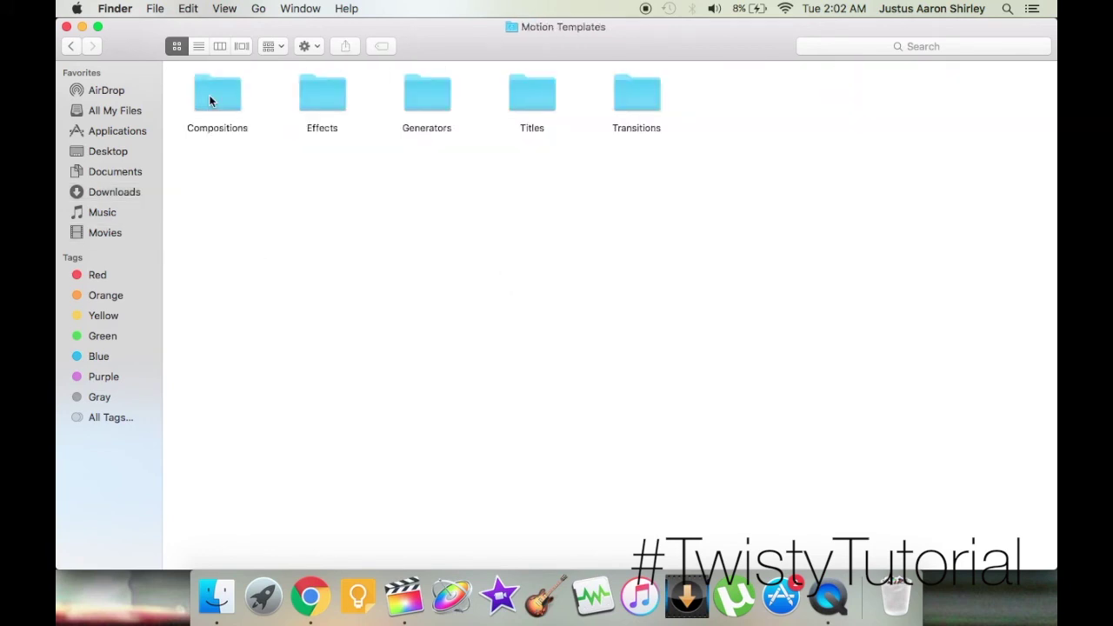
pyautogui.doubleClick(329, 96)
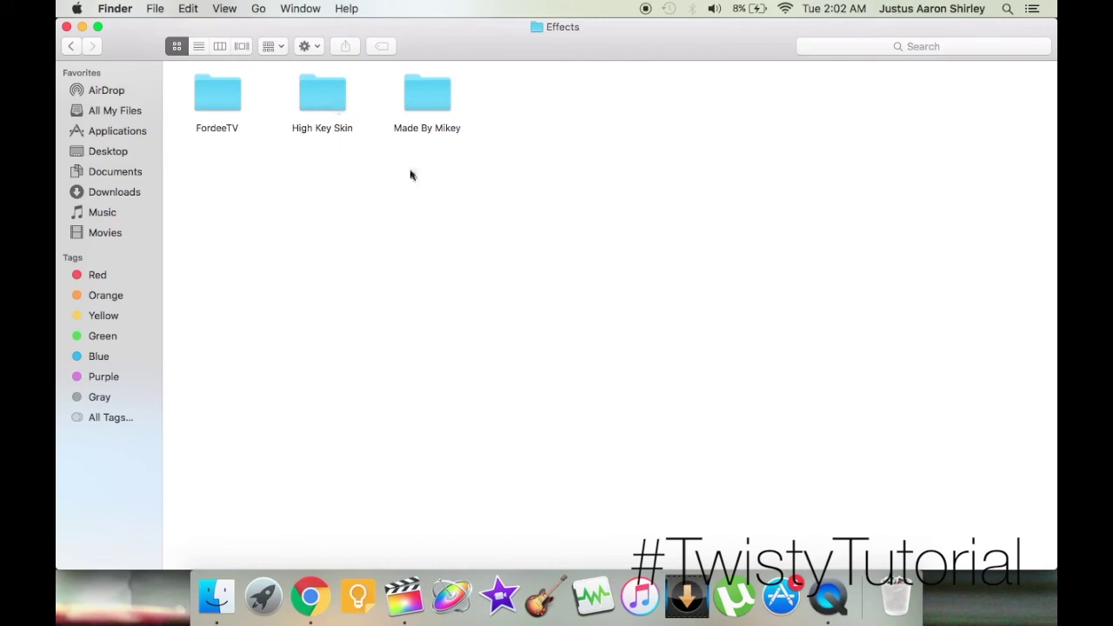
pyautogui.rightClick(478, 207)
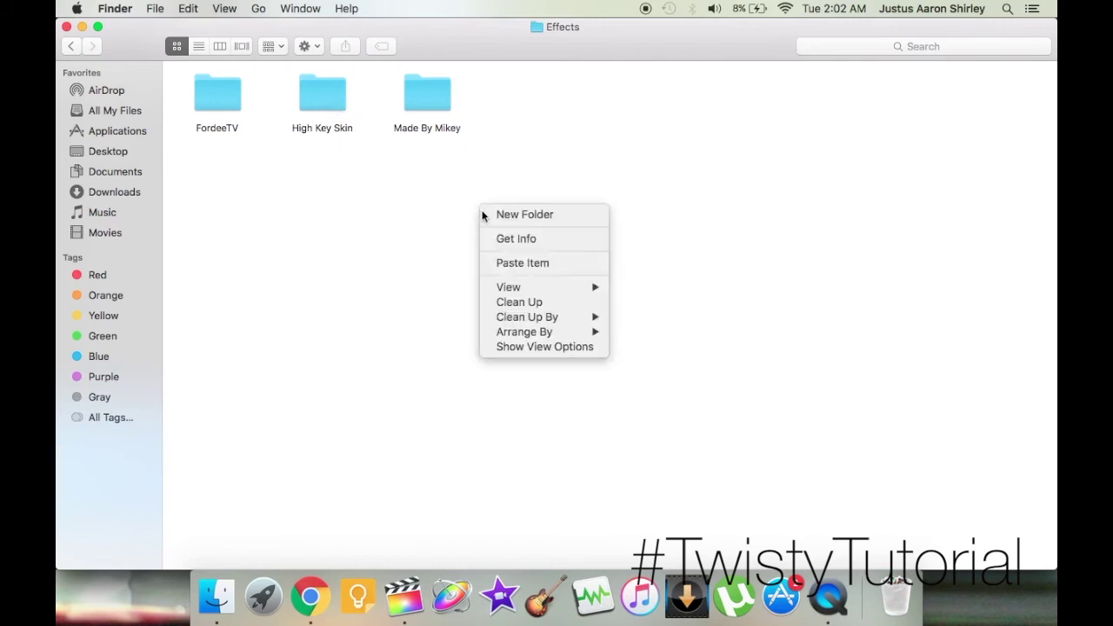
pyautogui.click(517, 262)
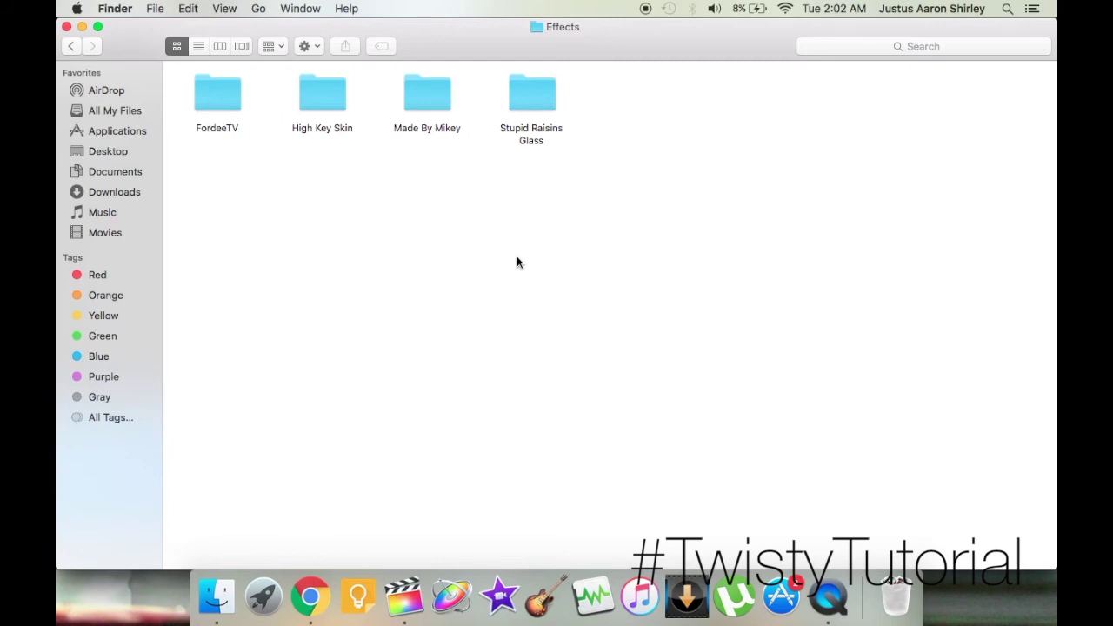
pyautogui.click(403, 596)
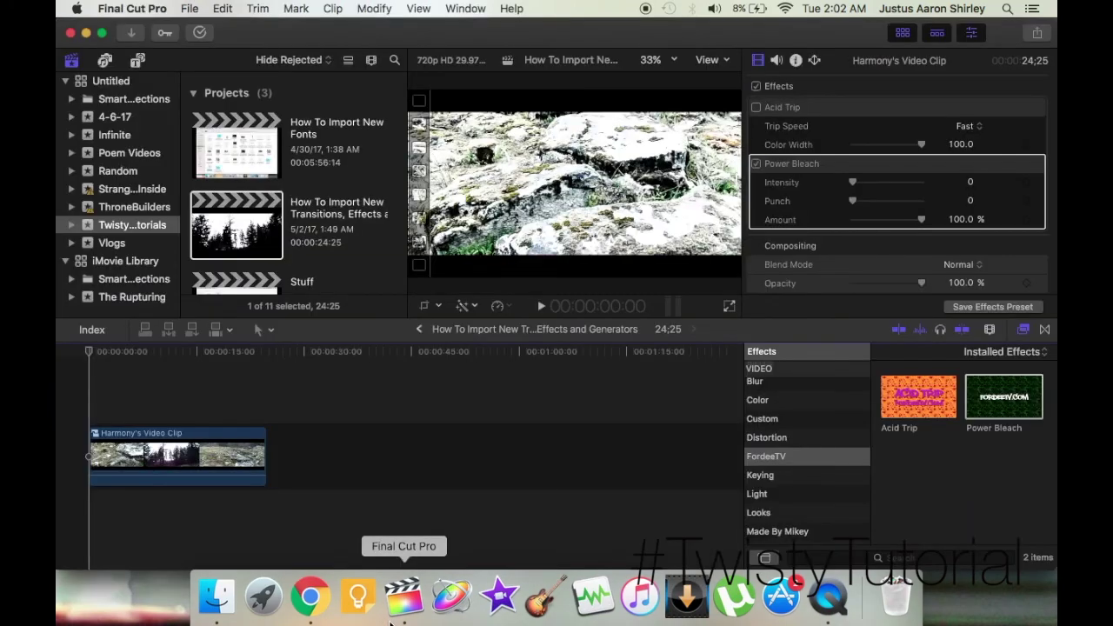
# Quit and relaunch Final Cut Pro so it picks up the new effect templates
pyautogui.click(70, 35)
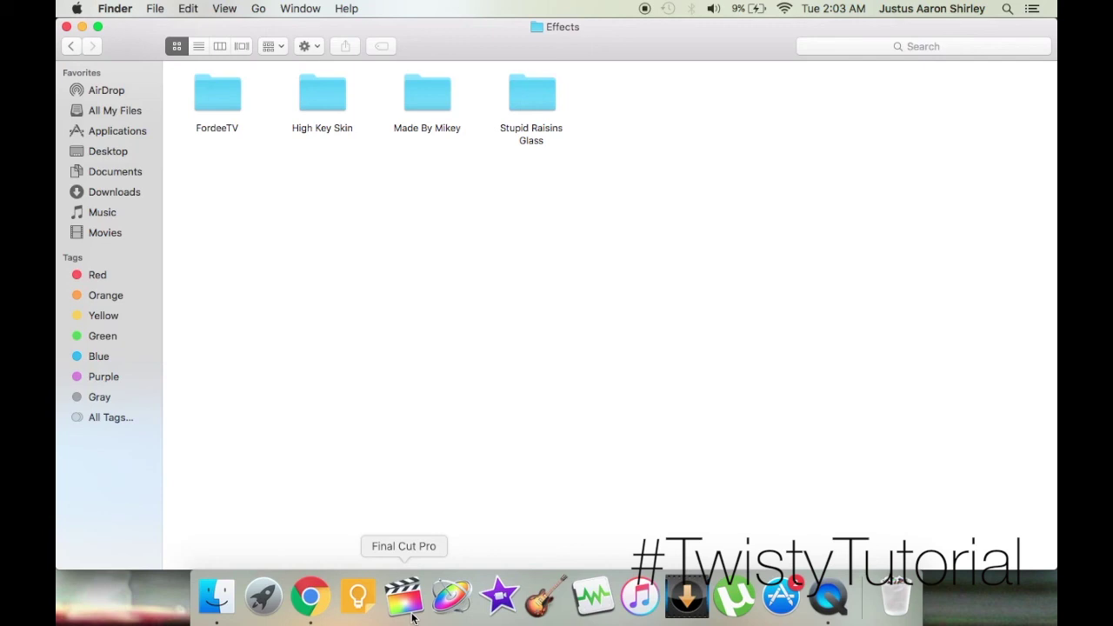
pyautogui.click(412, 615)
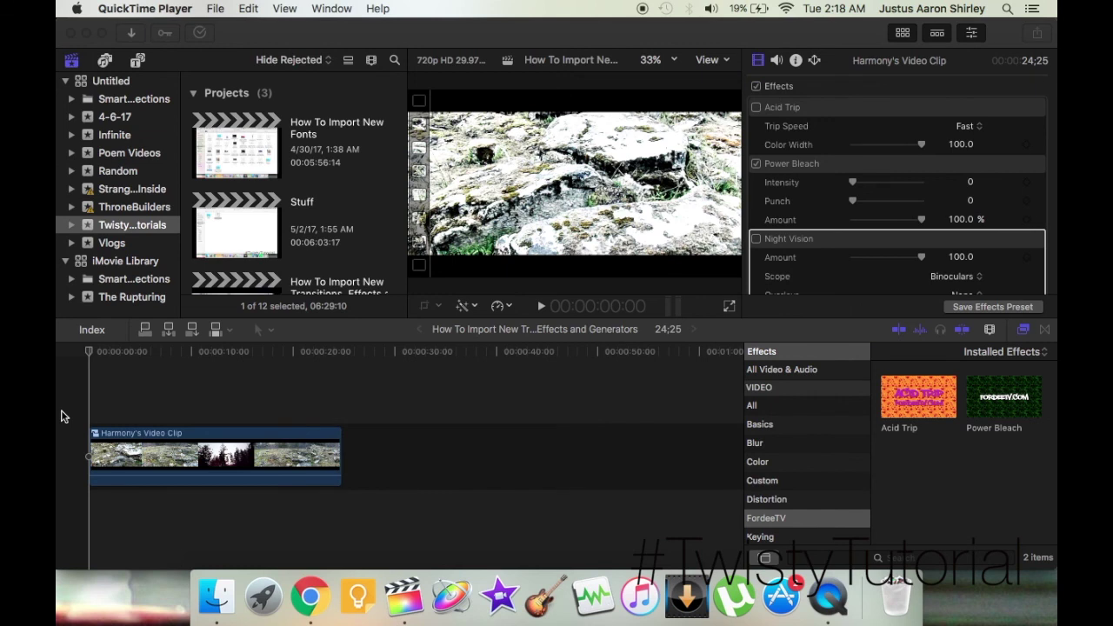
# Scroll to review the clip's Night Vision effect with Binoculars scope below Power Bleach
pyautogui.scroll(-5, 815, 449)
pyautogui.scroll(5, 815, 448)
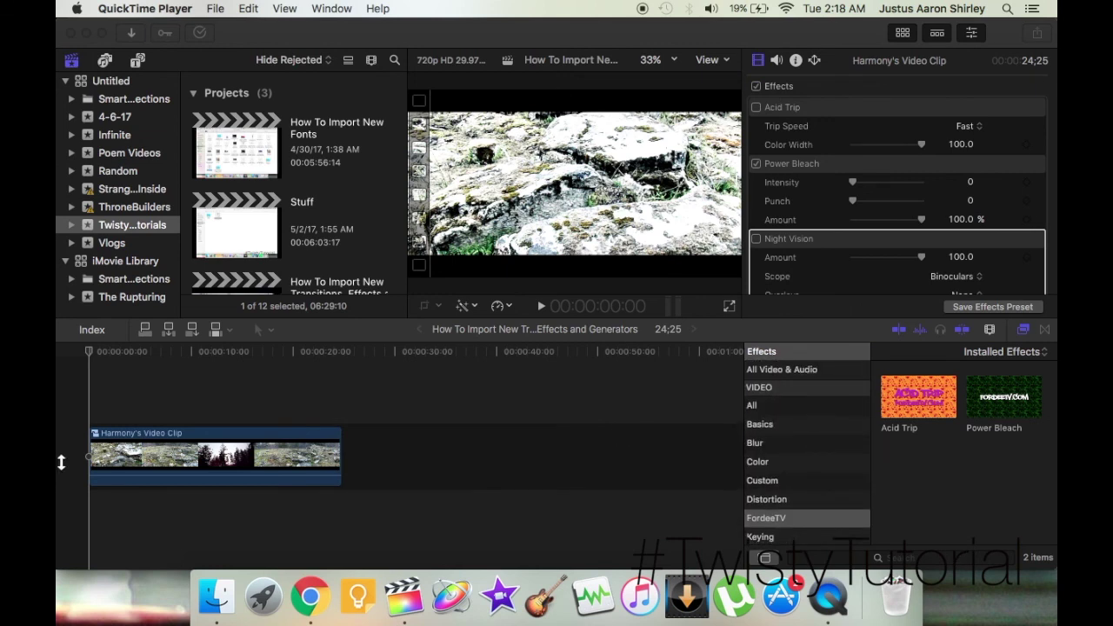